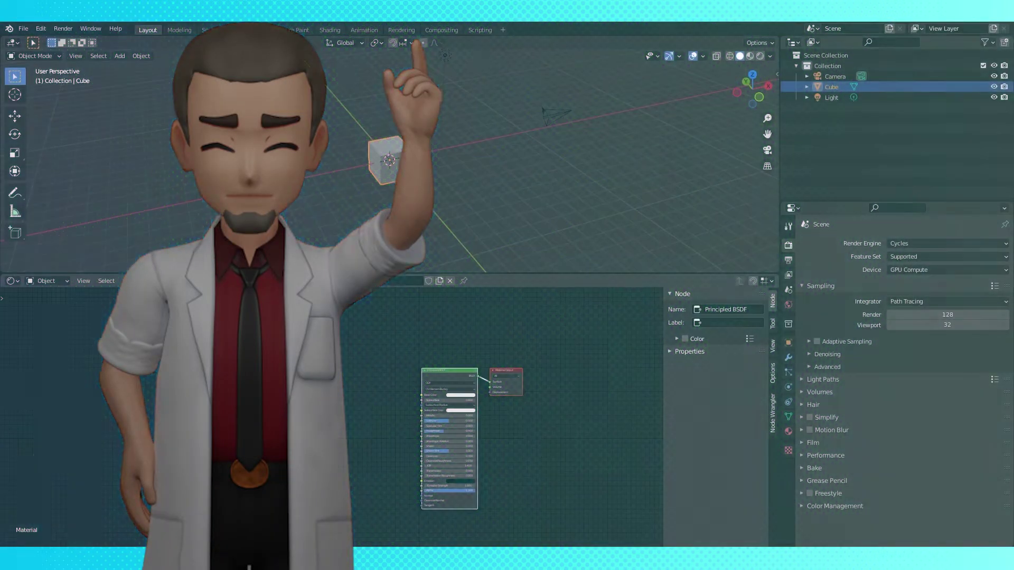
# - Add an Object Info node beside the Principled BSDF in the cube's material, leaving room between the two nodes
pyautogui.hotkey('shift', 'a')
pyautogui.moveTo(245, 429)
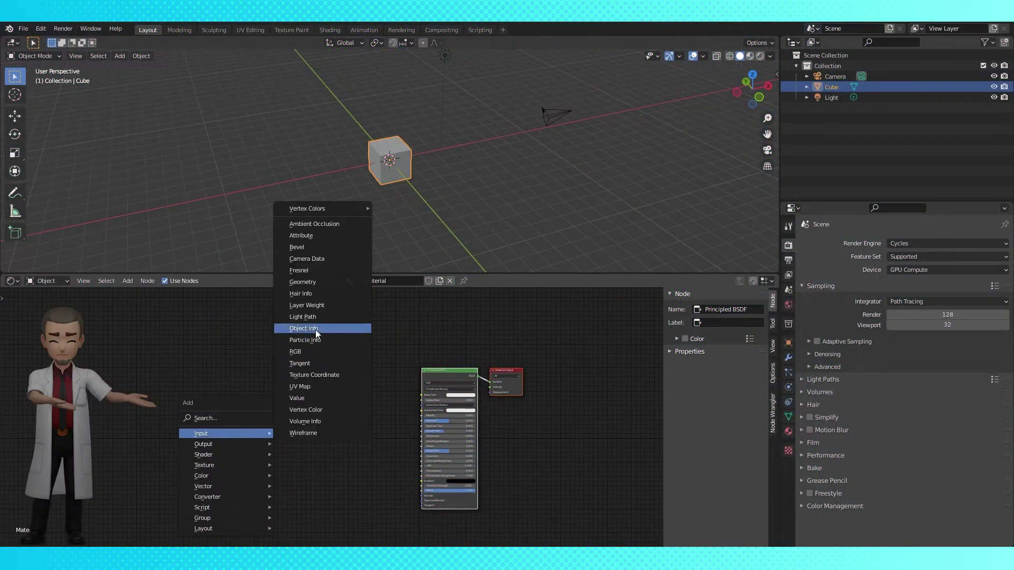
pyautogui.click(315, 329)
pyautogui.click(281, 385)
pyautogui.scroll(2, 389, 415)
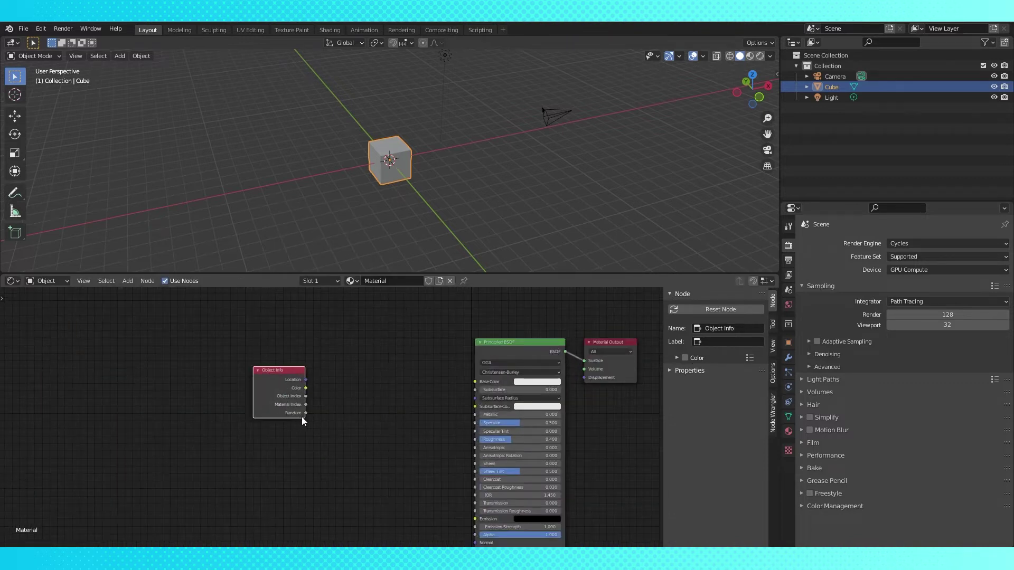
# - Set the render engine to Eevee and show the viewport in material preview shading
pyautogui.moveTo(561, 210); pyautogui.dragTo(525, 195, button='middle')
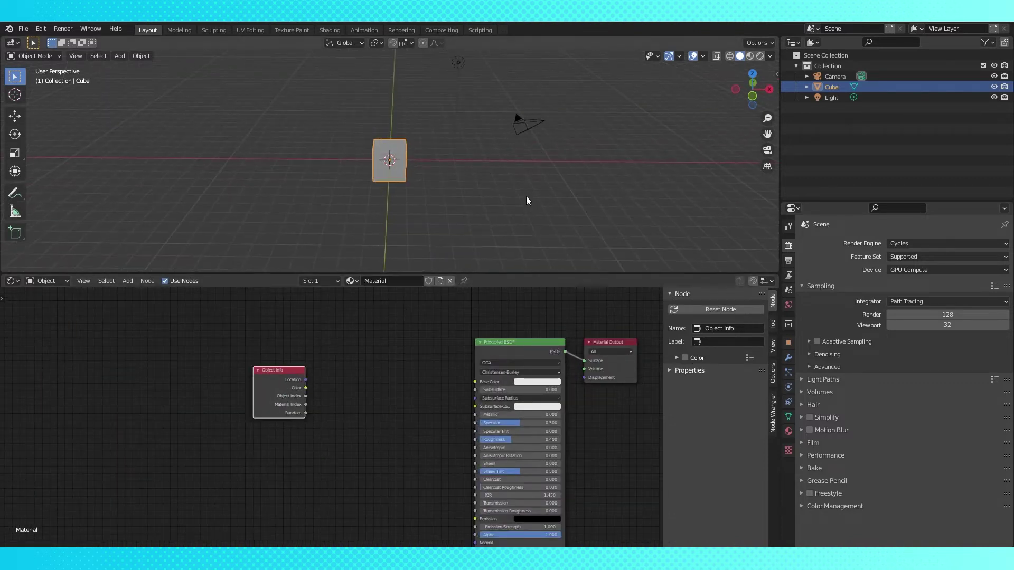
pyautogui.click(940, 246)
pyautogui.click(917, 254)
pyautogui.moveTo(528, 174); pyautogui.dragTo(395, 172, button='middle')
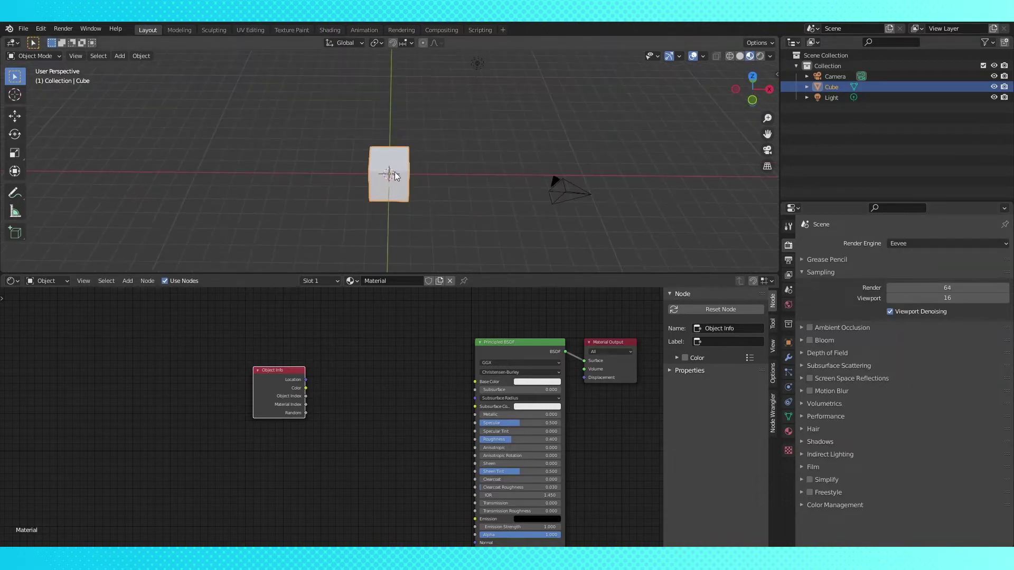
# - Duplicate the cube four times along X to form an evenly spaced row of five cubes
pyautogui.hotkey('shift', 'd')
pyautogui.press('x')
pyautogui.click(439, 176)
pyautogui.hotkey('shift', 'd')
pyautogui.press('x')
pyautogui.click(485, 174)
pyautogui.press('KP_5')
pyautogui.hotkey('shift', 'd')
pyautogui.press('x')
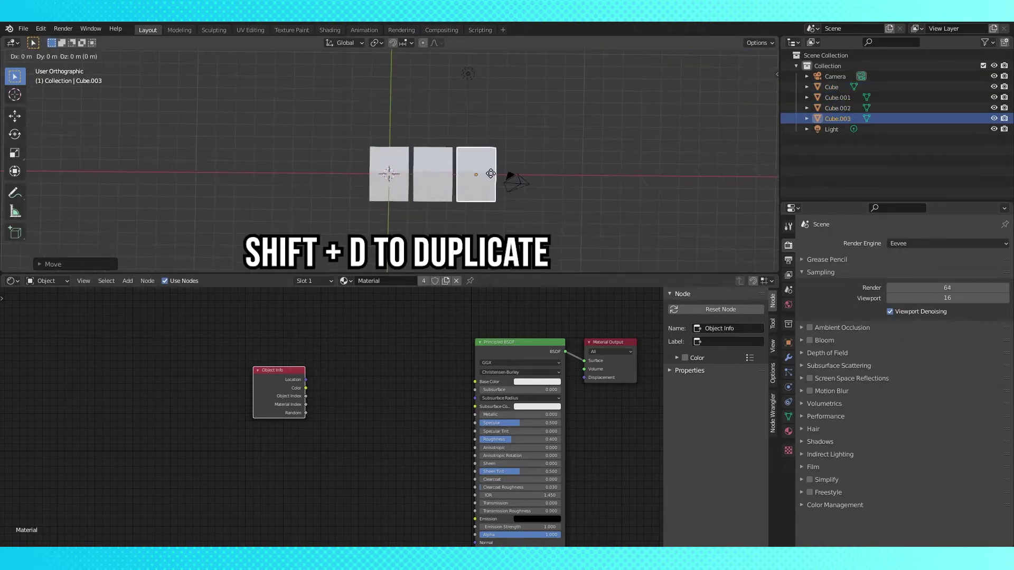
pyautogui.click(533, 173)
pyautogui.hotkey('shift', 'd')
pyautogui.press('x')
pyautogui.click(526, 166)
# - Select all five cubes of the row and duplicate them about 2.13 m along Y in top view
pyautogui.keyDown('shift'); pyautogui.click(520, 166); pyautogui.keyUp('shift')
pyautogui.keyDown('shift'); pyautogui.click(475, 166); pyautogui.keyUp('shift')
pyautogui.keyDown('shift'); pyautogui.click(433, 166); pyautogui.keyUp('shift')
pyautogui.keyDown('shift'); pyautogui.click(390, 167); pyautogui.keyUp('shift')
pyautogui.press('KP_7')
pyautogui.hotkey('shift', 'd')
pyautogui.press('y')
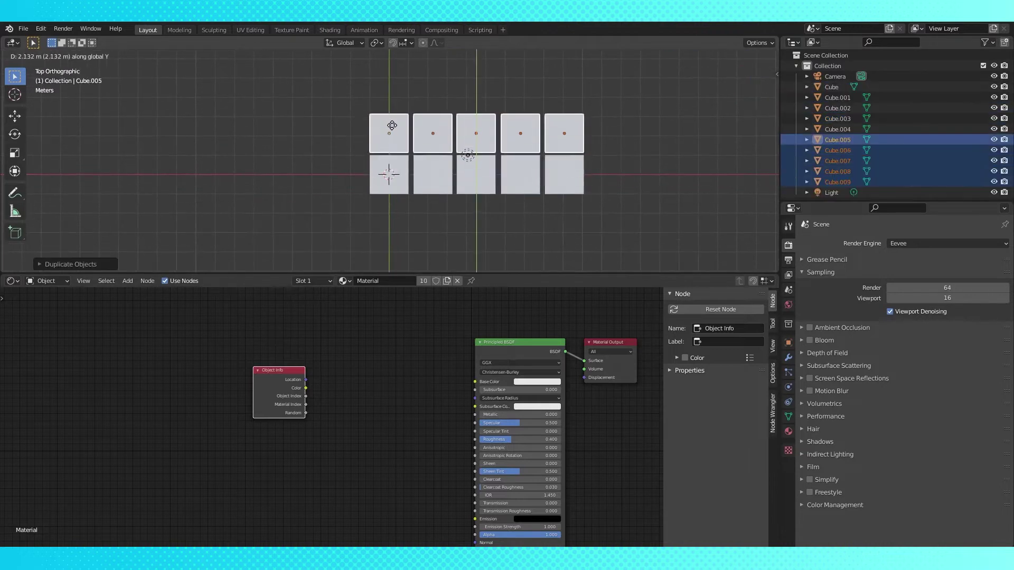
pyautogui.click(389, 132)
# - Keep duplicating the cube row along Y until the cubes form a five-by-five grid
pyautogui.keyDown('shift'); pyautogui.moveTo(390, 132); pyautogui.dragTo(368, 217, button='middle'); pyautogui.keyUp('shift')
pyautogui.press('y')
pyautogui.click(382, 105)
pyautogui.hotkey('shift', 'd')
pyautogui.press('y')
pyautogui.click(381, 63)
# - Select the cube at the origin and connect Object Info's Random output to the Principled BSDF's Base Color
pyautogui.scroll(-3, 569, 206)
pyautogui.moveTo(569, 205); pyautogui.dragTo(585, 126, button='middle')
pyautogui.click(398, 169)
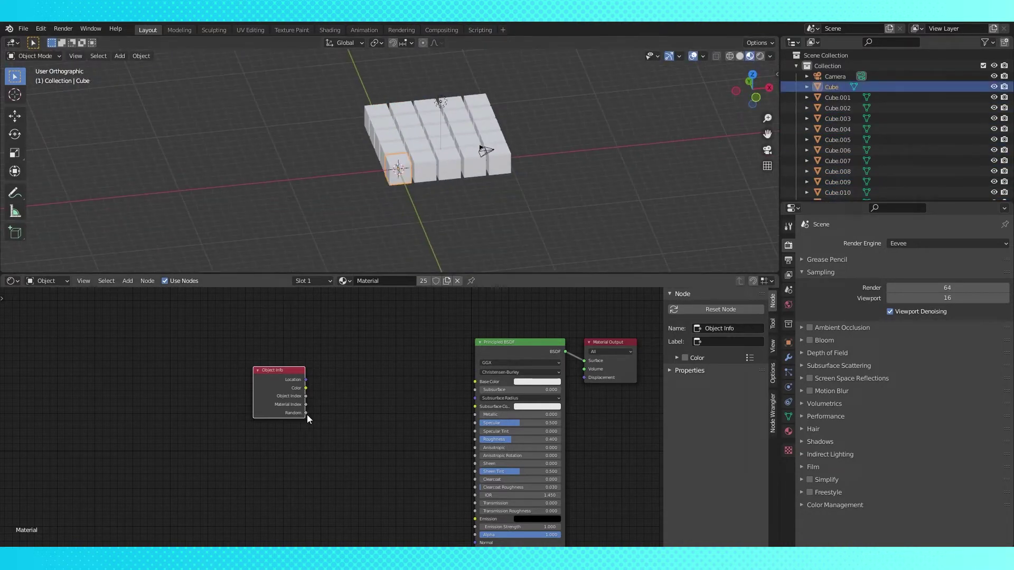
pyautogui.moveTo(306, 413); pyautogui.dragTo(476, 381)
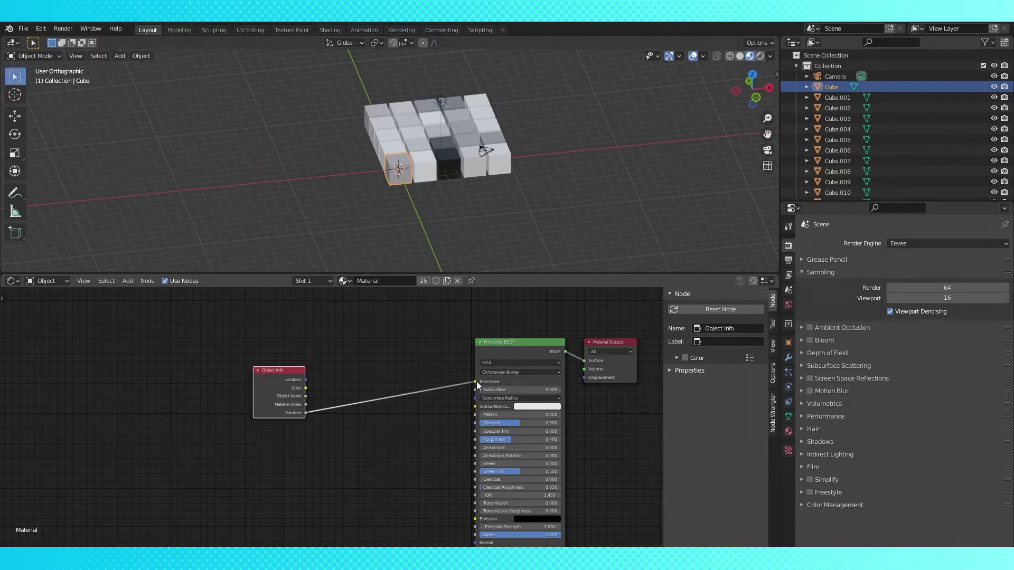
# - Insert a Combine HSV node before Base Color, with Random driving H and both S and V set to 1
pyautogui.hotkey('shift', 'a')
pyautogui.moveTo(362, 515)
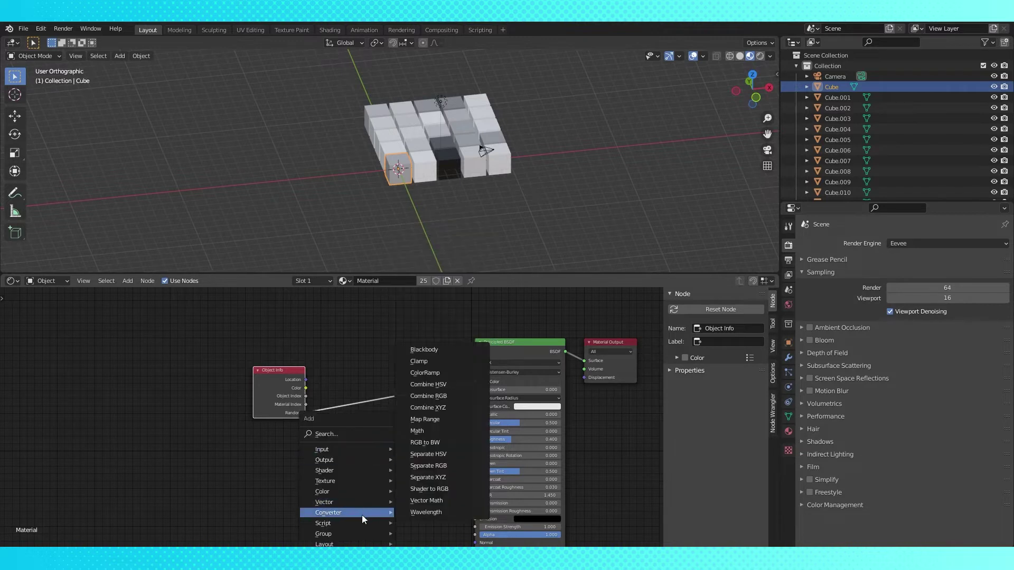
pyautogui.click(455, 385)
pyautogui.click(385, 327)
pyautogui.click(293, 372)
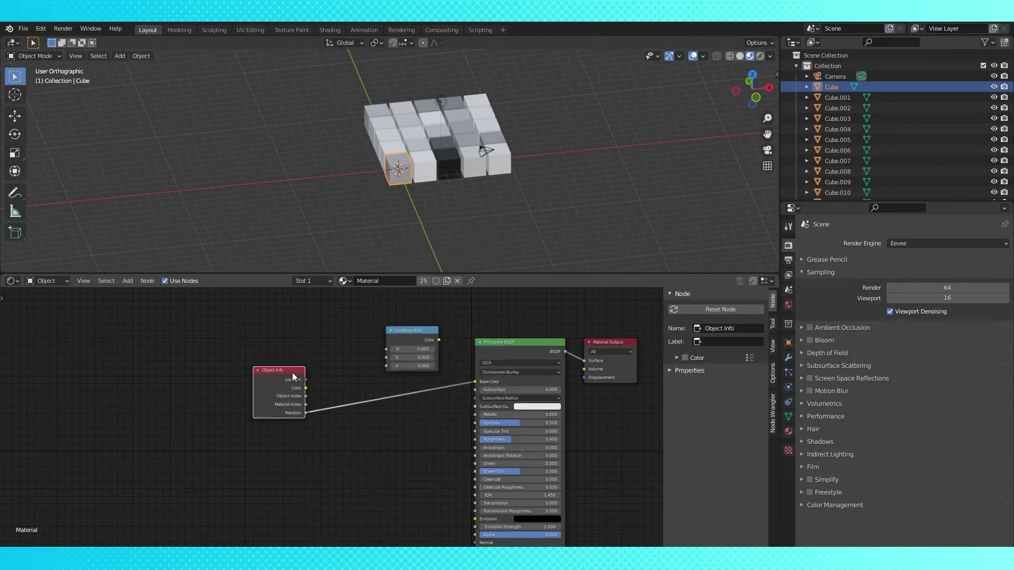
pyautogui.moveTo(293, 373); pyautogui.dragTo(268, 360)
pyautogui.moveTo(425, 337); pyautogui.dragTo(445, 396)
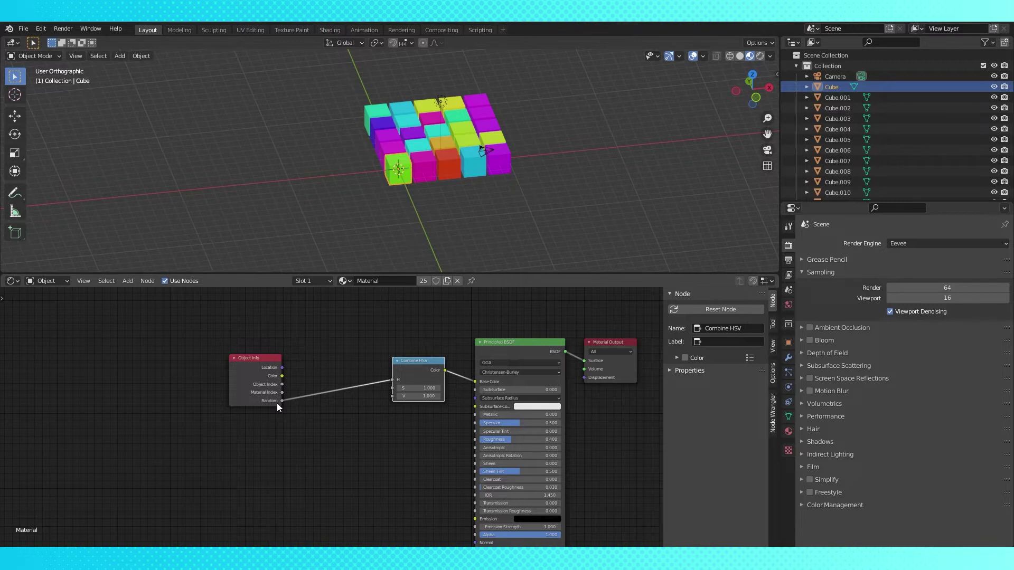
# - Try the object names Box and Test on the first cube, and restore its name to Cube
pyautogui.doubleClick(829, 87)
pyautogui.write('Box')
pyautogui.press('Return')
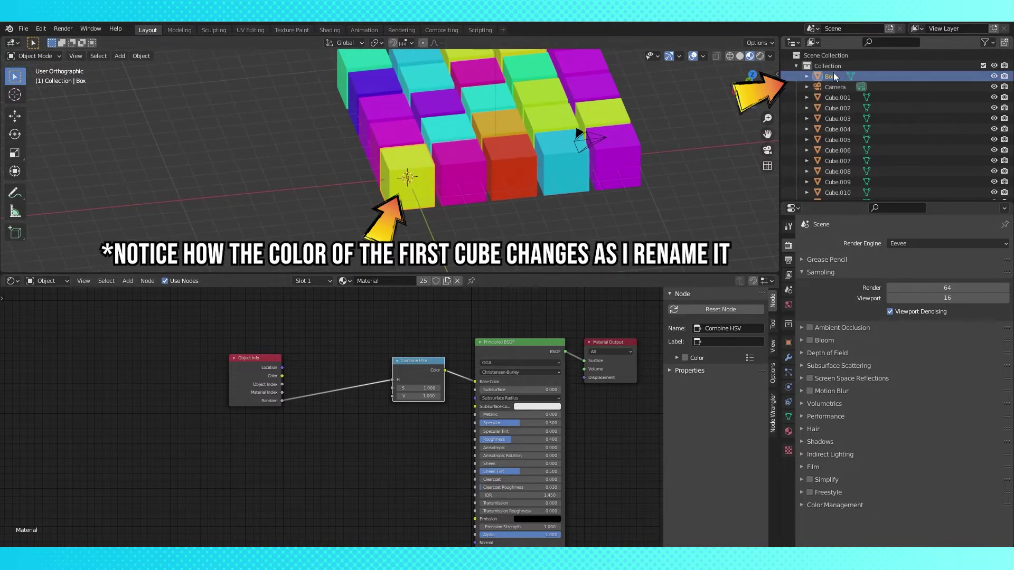
pyautogui.doubleClick(834, 77)
pyautogui.write('Test')
pyautogui.press('Return')
pyautogui.scroll(-5, 836, 143)
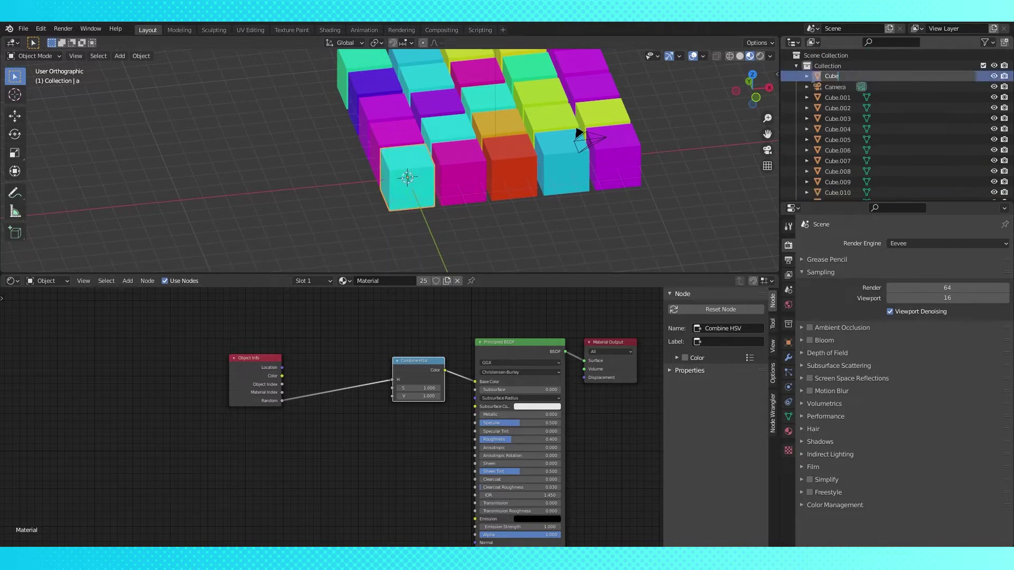
pyautogui.press('Return')
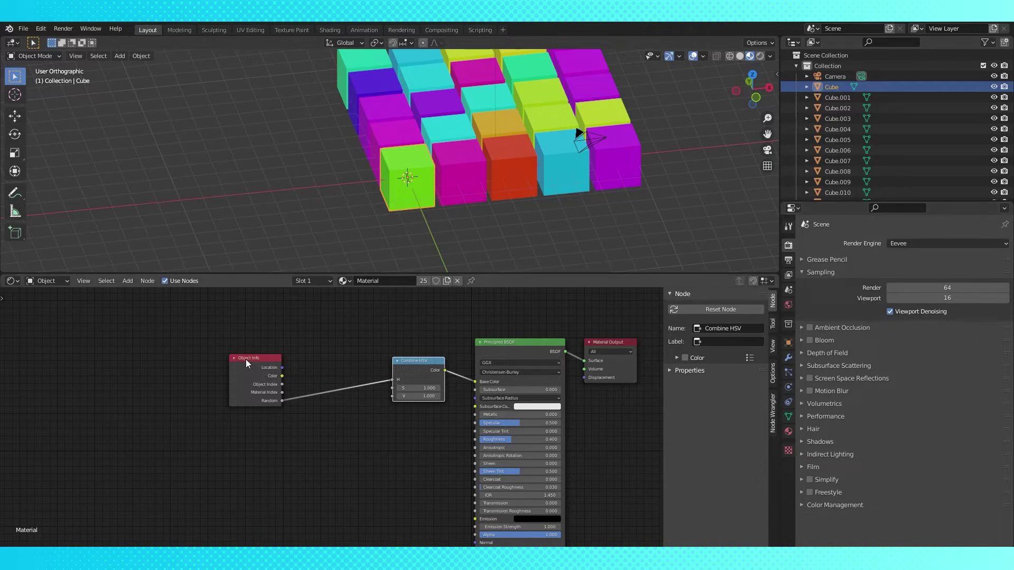
# - Move Object Info farther away and insert a Math node between its Random output and the Combine HSV's H input
pyautogui.moveTo(258, 369); pyautogui.dragTo(188, 366)
pyautogui.hotkey('shift', 'a')
pyautogui.moveTo(263, 474)
pyautogui.click(316, 394)
pyautogui.click(317, 394)
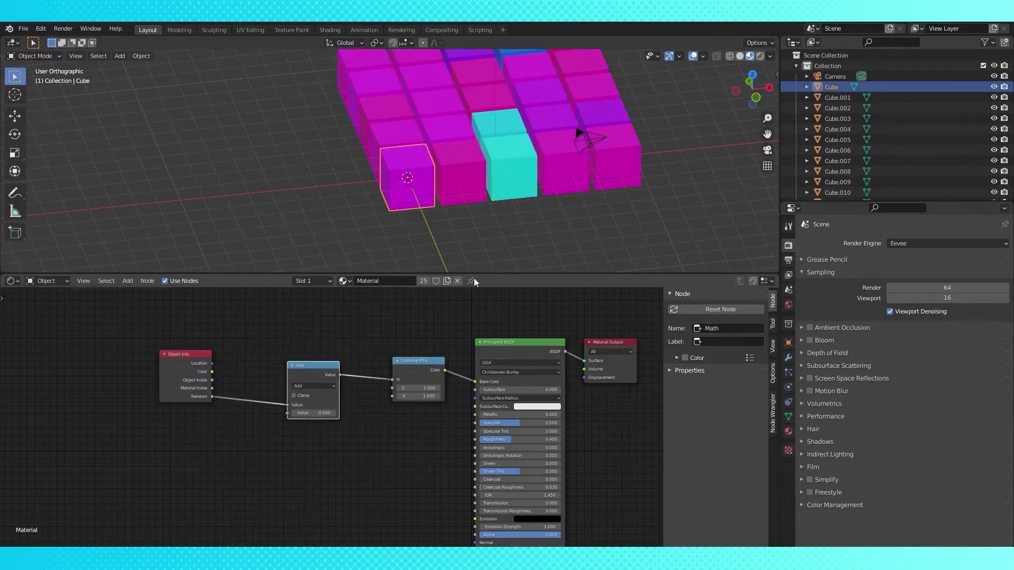
# - Set the Math node's operation to Snap with an increment of 0.130
pyautogui.click(318, 386)
pyautogui.click(428, 468)
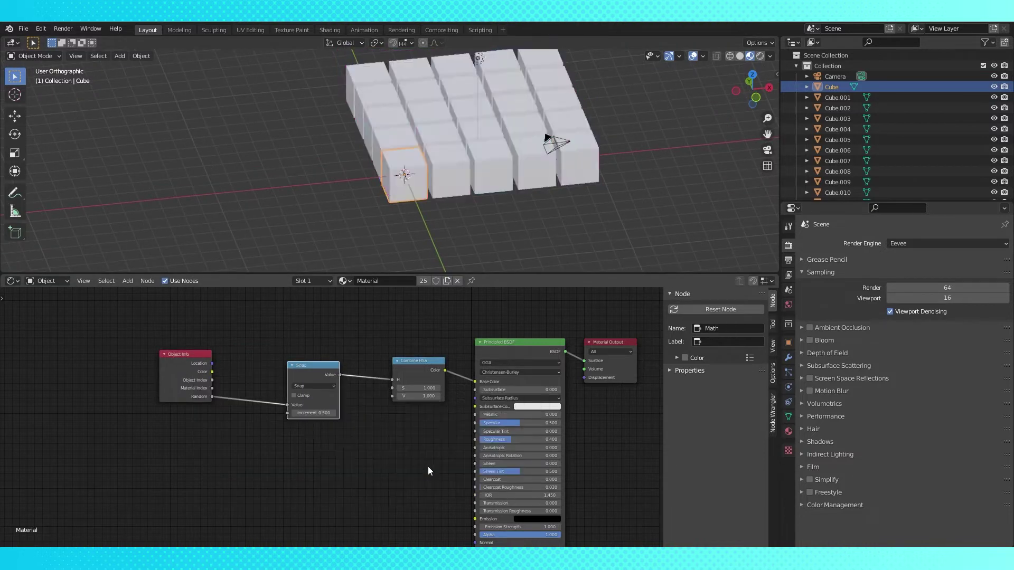
pyautogui.moveTo(316, 413); pyautogui.dragTo(353, 470)
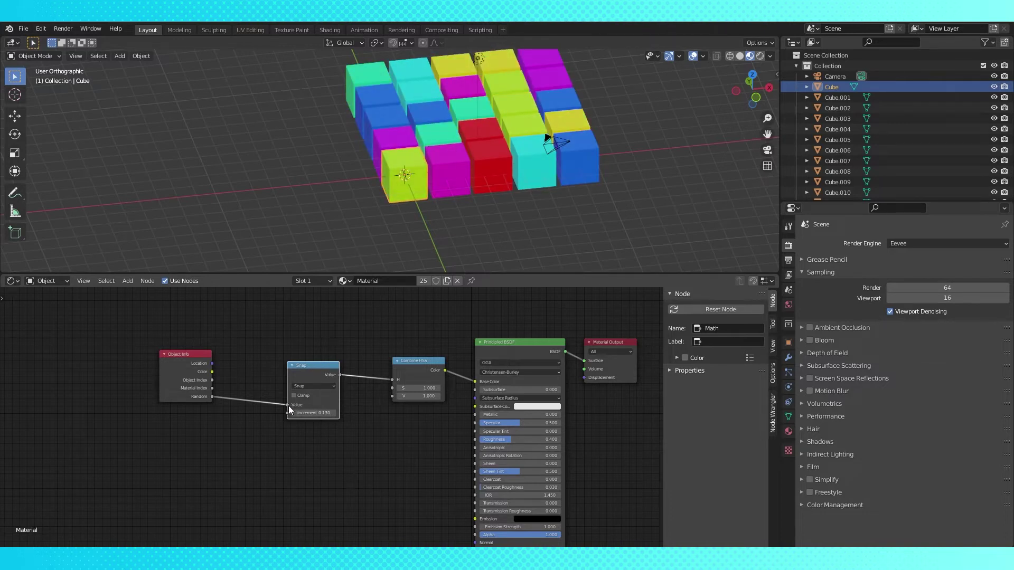
# - Delete the Snap math node and leave Random wired directly to the Combine HSV's H input
pyautogui.moveTo(289, 405); pyautogui.dragTo(393, 379)
pyautogui.moveTo(317, 365); pyautogui.dragTo(304, 427)
pyautogui.press('x')
# - Route Random through a new ColorRamp node into Base Color, and set the Combine HSV node aside, disconnected
pyautogui.hotkey('shift', 'a')
pyautogui.moveTo(301, 459)
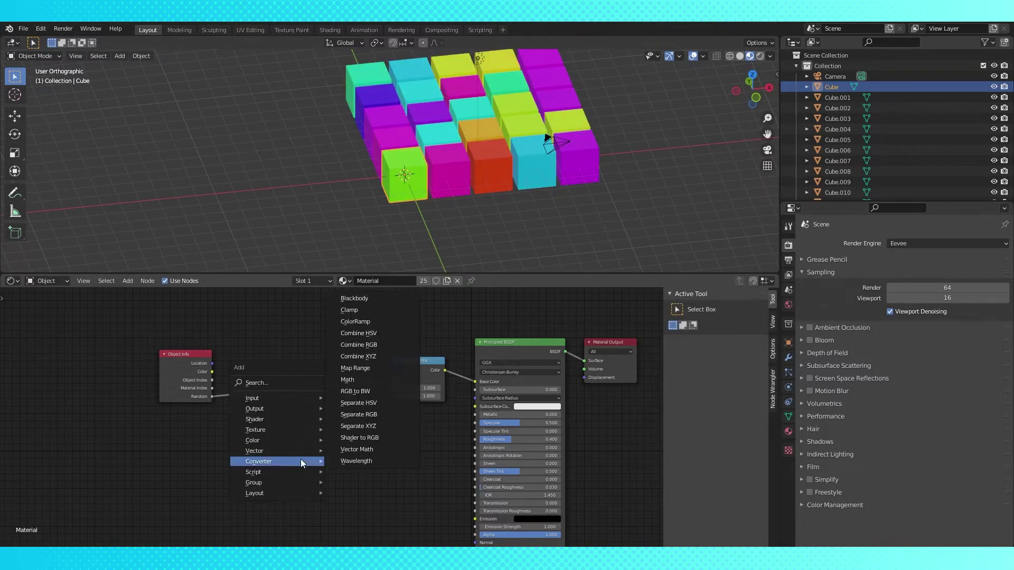
pyautogui.click(371, 320)
pyautogui.click(306, 341)
pyautogui.moveTo(191, 356); pyautogui.dragTo(145, 359)
pyautogui.moveTo(391, 379); pyautogui.dragTo(351, 442)
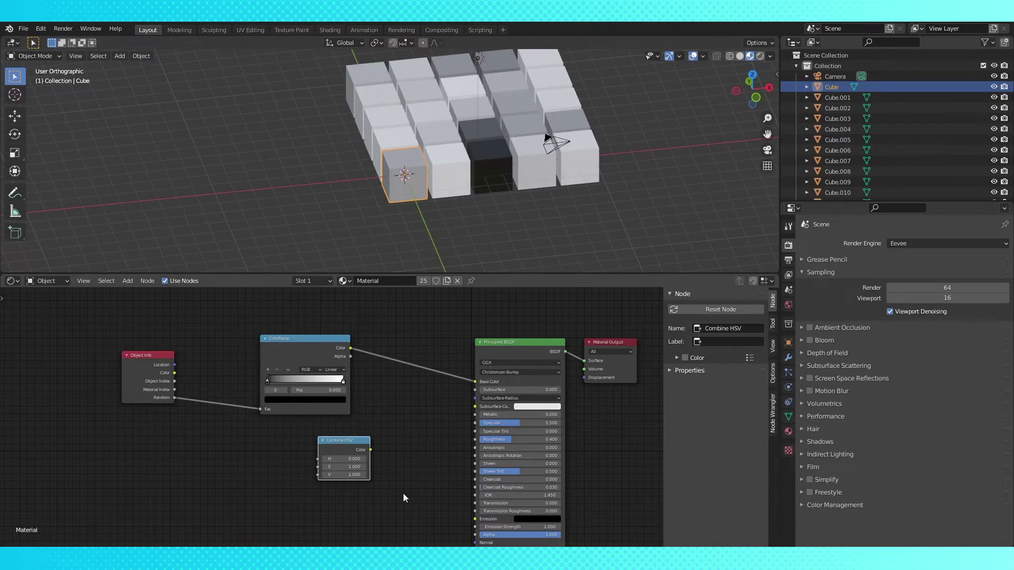
# - Add three stops to the ColorRamp for five evenly spaced stops
pyautogui.scroll(1, 338, 415)
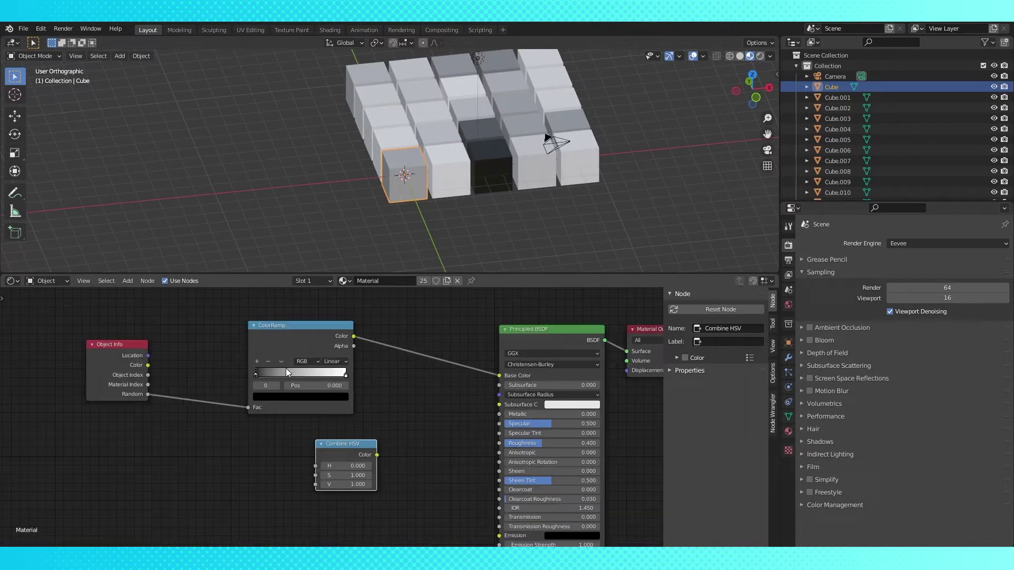
pyautogui.click(257, 362)
pyautogui.click(256, 362)
pyautogui.click(346, 374)
pyautogui.click(256, 362)
# - Color the ColorRamp's first stop red and its second stop orange
pyautogui.click(256, 374)
pyautogui.click(280, 396)
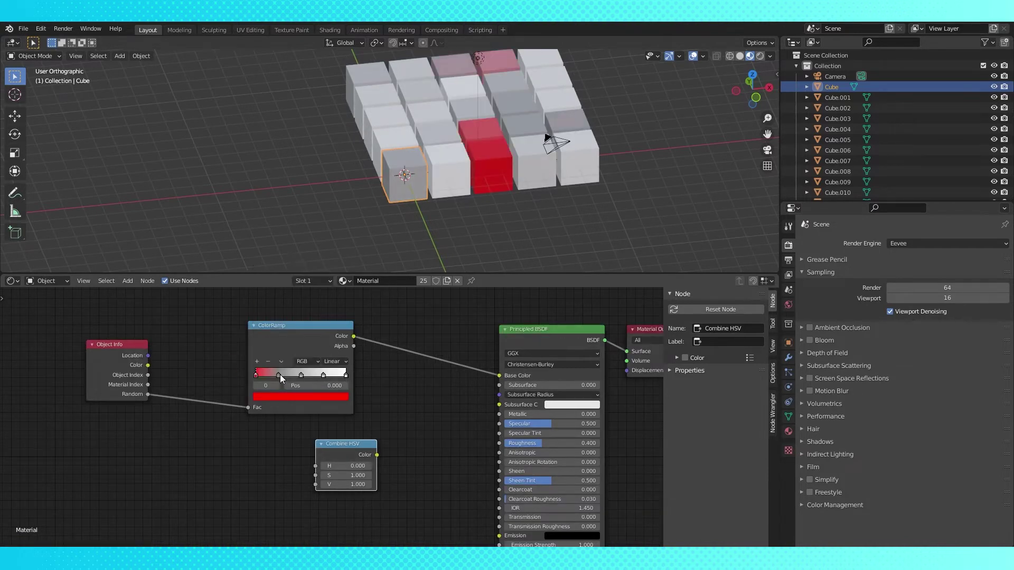
pyautogui.click(278, 375)
pyautogui.click(288, 396)
pyautogui.moveTo(285, 355); pyautogui.dragTo(258, 374)
pyautogui.click(274, 365)
# - Color the ColorRamp's third stop yellow and its fourth stop green
pyautogui.click(301, 375)
pyautogui.click(298, 397)
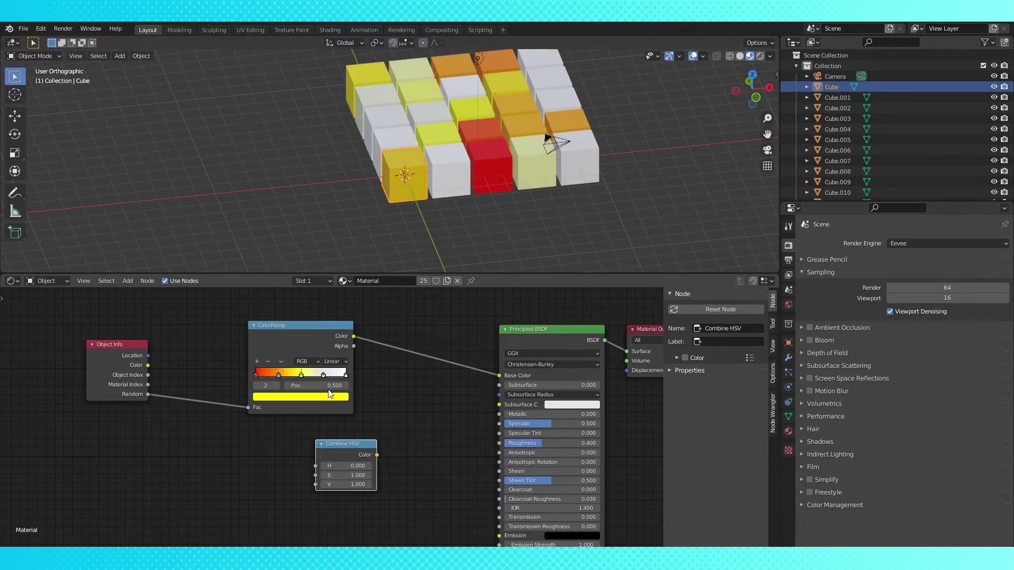
pyautogui.click(323, 375)
pyautogui.click(317, 396)
pyautogui.moveTo(316, 356); pyautogui.dragTo(258, 356)
pyautogui.moveTo(316, 374); pyautogui.dragTo(258, 374)
# - Color the ColorRamp's last stop cyan with R 0, G 1 and B 1
pyautogui.click(346, 374)
pyautogui.click(316, 396)
pyautogui.moveTo(316, 355); pyautogui.dragTo(258, 356)
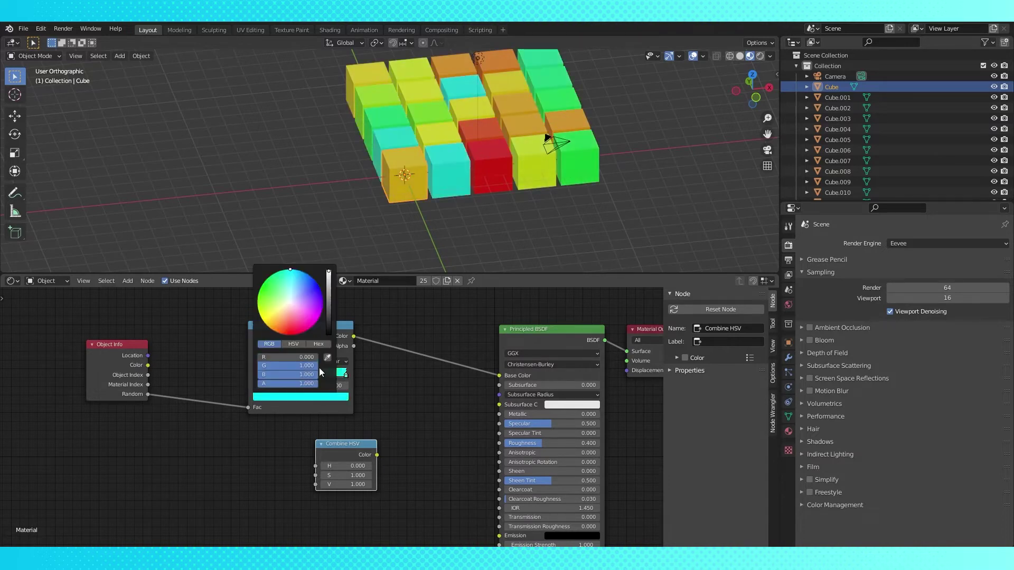
# - Set the ColorRamp's interpolation to Constant
pyautogui.scroll(-1, 514, 168)
pyautogui.moveTo(514, 168); pyautogui.dragTo(521, 164, button='middle')
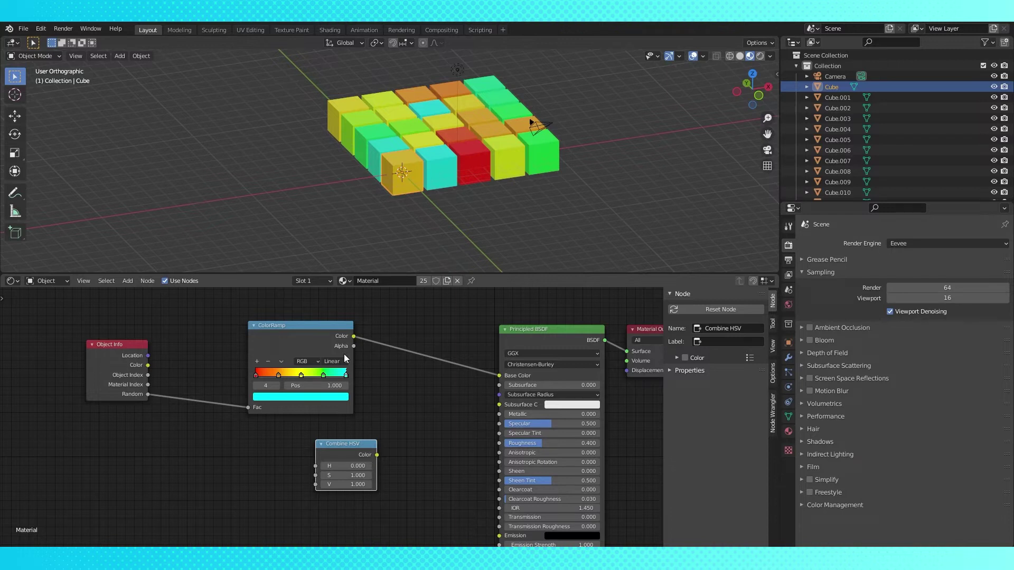
pyautogui.click(344, 359)
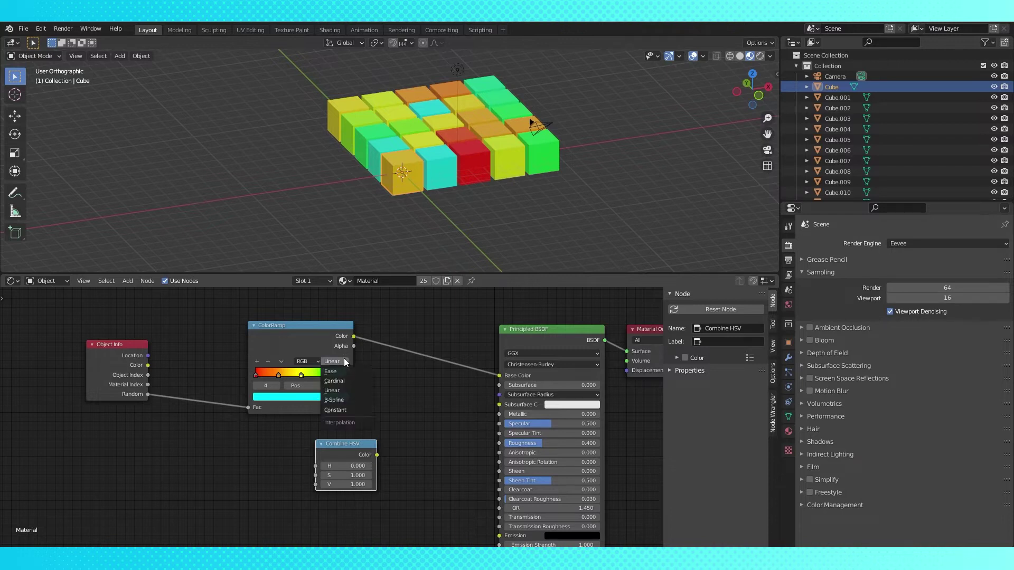
pyautogui.click(347, 407)
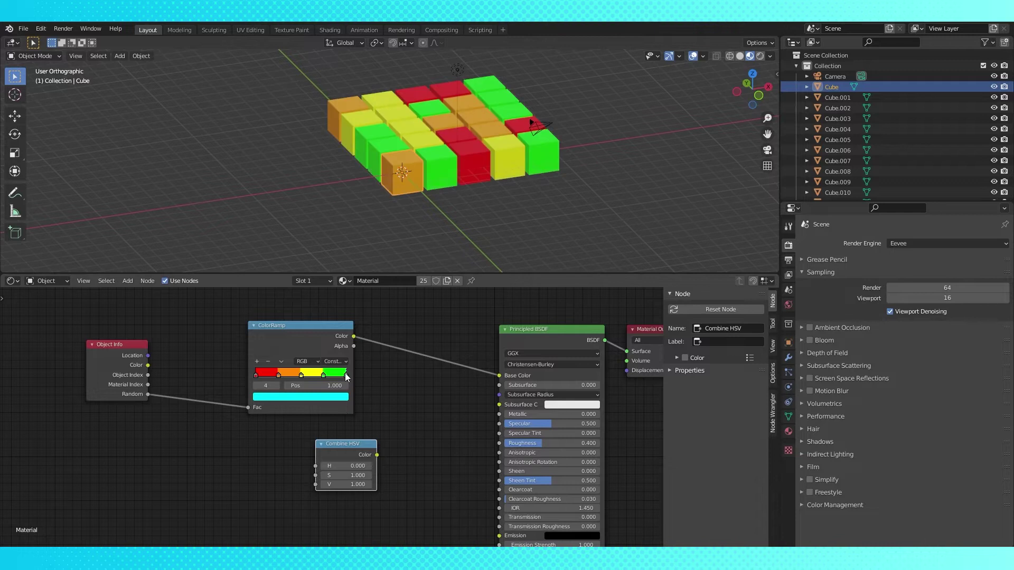
# - Move the cyan stop to position 0.85 and redistribute the ColorRamp's stops evenly
pyautogui.moveTo(345, 373); pyautogui.dragTo(327, 377)
pyautogui.click(331, 386)
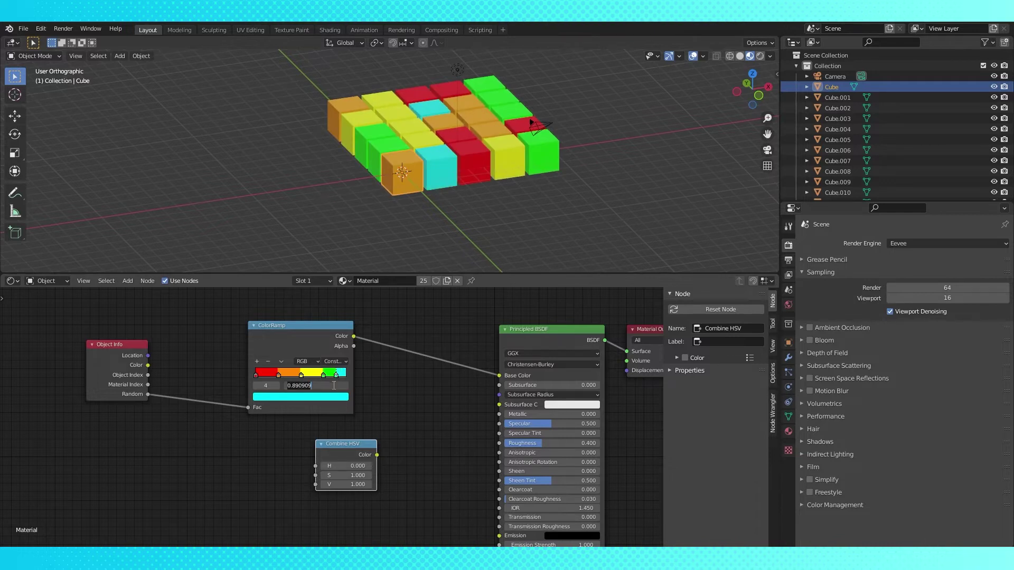
pyautogui.write('.')
pyautogui.write('.85')
pyautogui.press('Return')
pyautogui.click(281, 361)
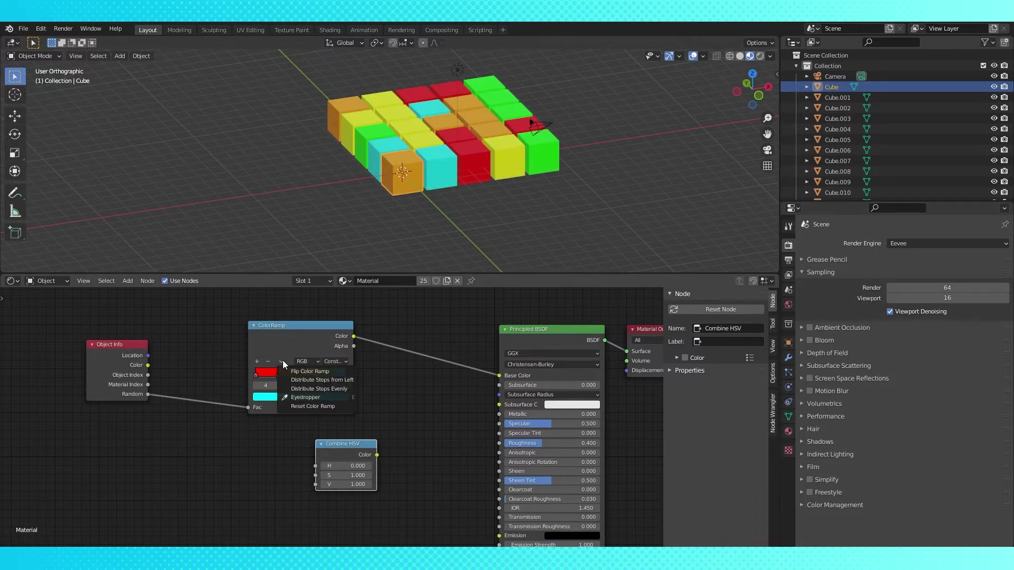
pyautogui.click(298, 390)
# - Give the five colors equal bands by adding an extra end stop, distributing the stops evenly and deleting the extra one
pyautogui.moveTo(346, 374); pyautogui.dragTo(338, 377)
pyautogui.click(256, 361)
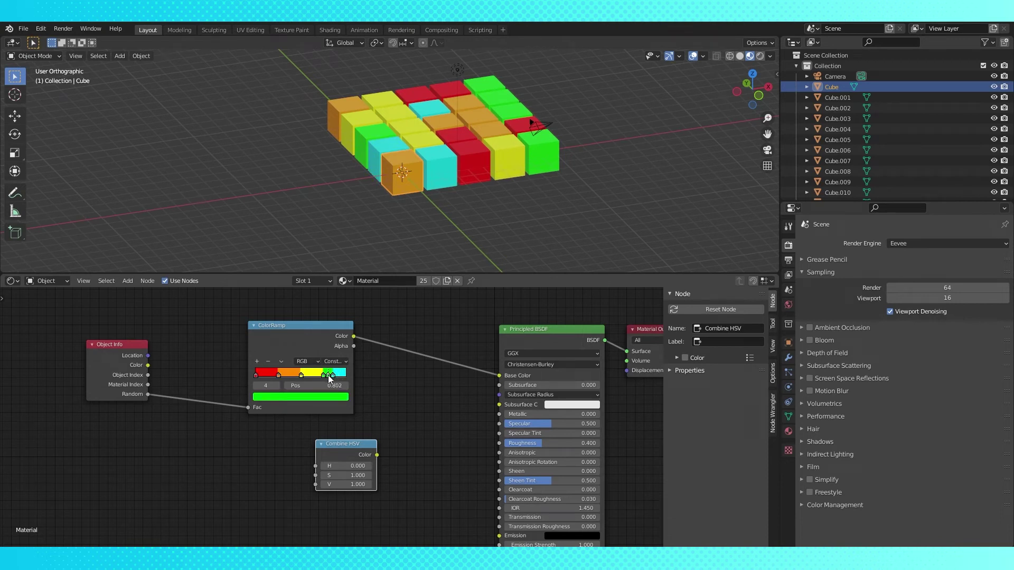
pyautogui.click(281, 361)
pyautogui.click(315, 388)
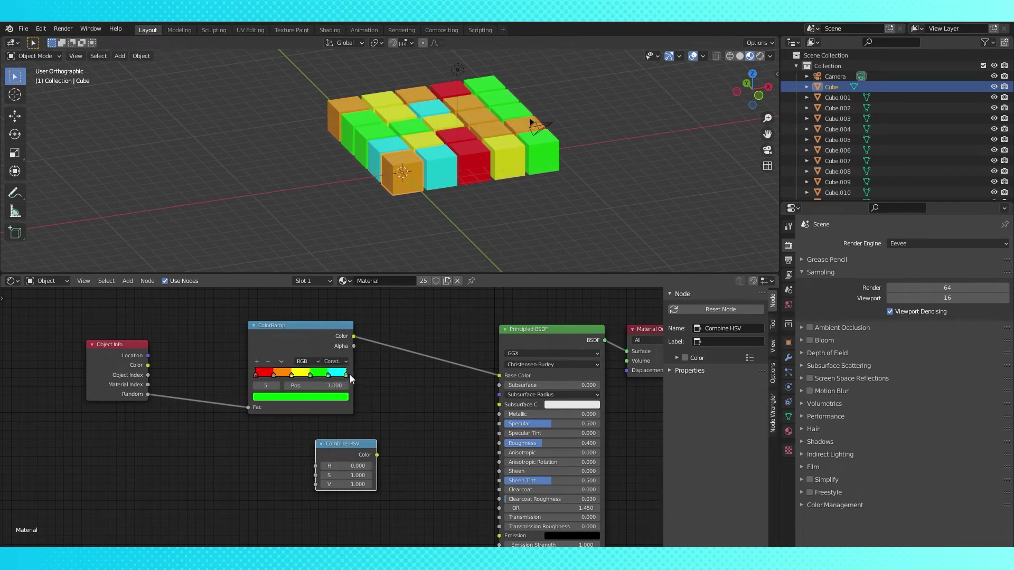
pyautogui.click(267, 361)
pyautogui.click(310, 375)
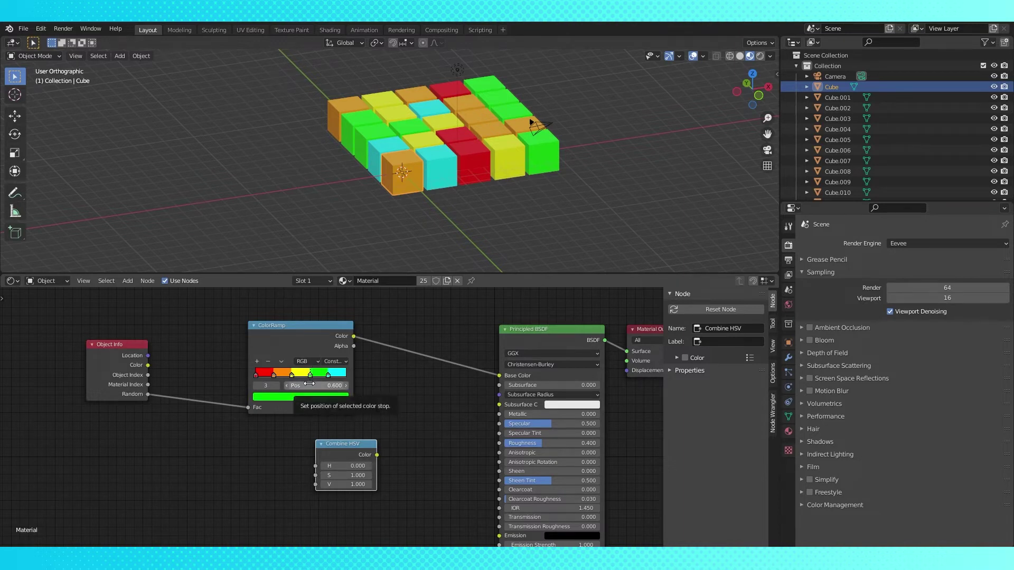
# - Move Object Info farther from the ColorRamp and add a White Noise Texture node below and between them
pyautogui.moveTo(115, 354); pyautogui.dragTo(65, 357)
pyautogui.moveTo(145, 438); pyautogui.dragTo(256, 432, button='middle')
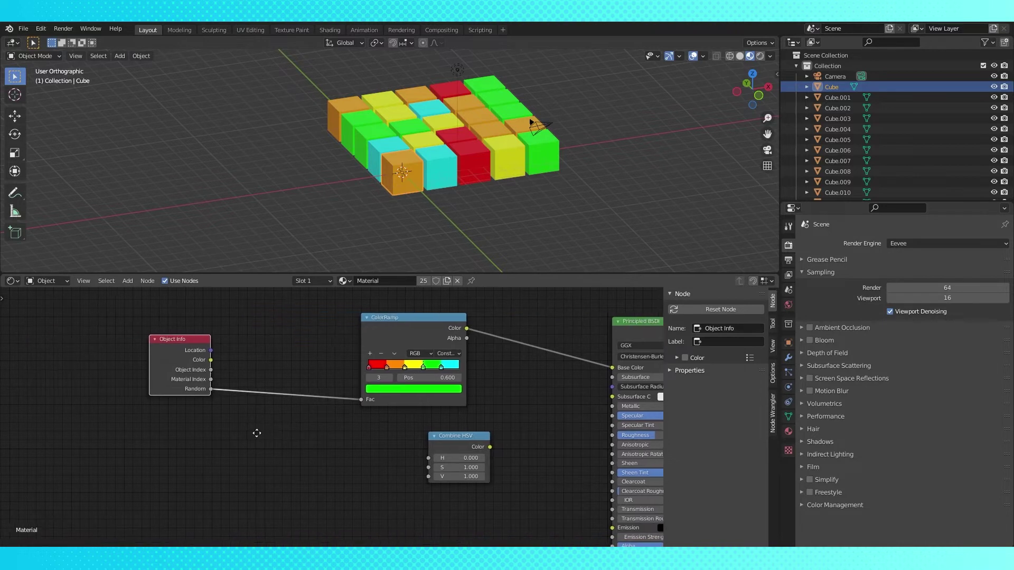
pyautogui.scroll(-3, 315, 450)
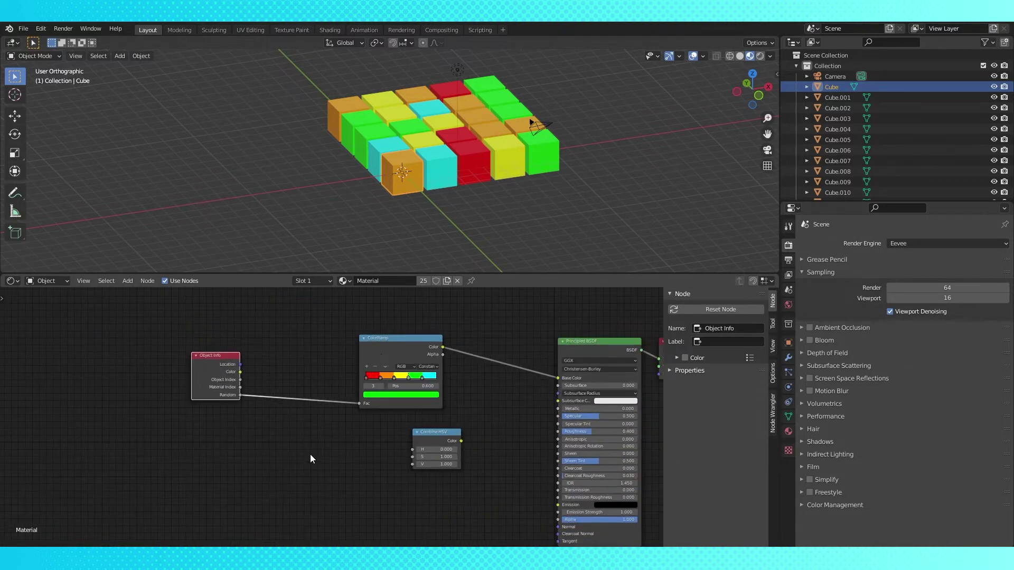
pyautogui.hotkey('shift', 'a')
pyautogui.moveTo(284, 421)
pyautogui.click(357, 422)
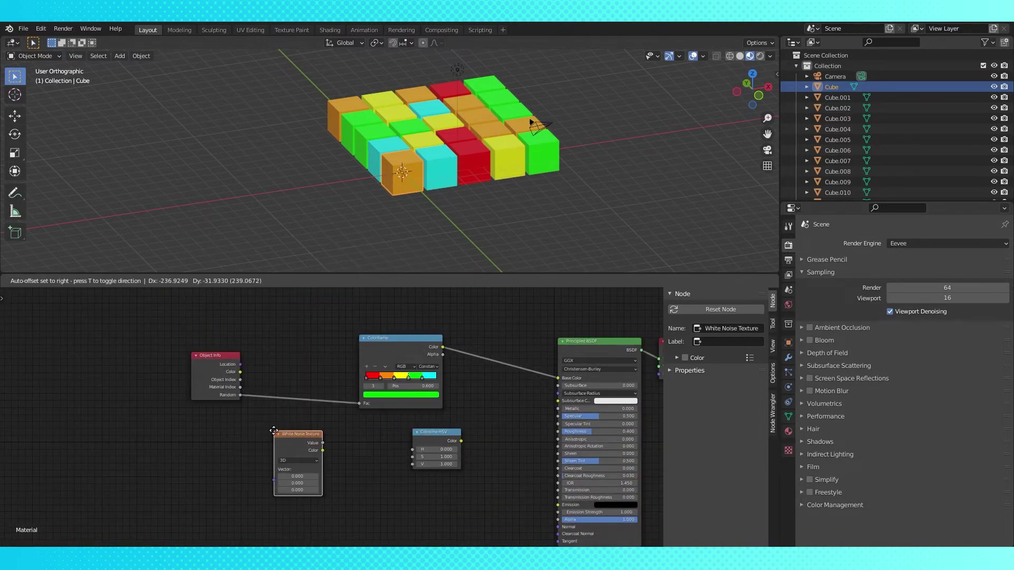
pyautogui.click(273, 431)
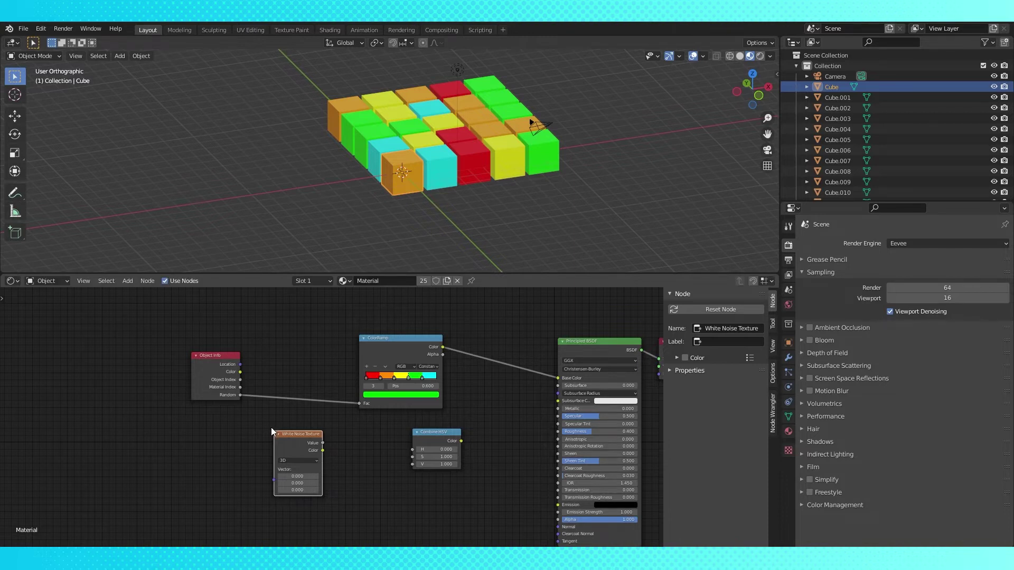
# - Add a Separate RGB node fed by the White Noise Texture's color, and link Object Info's Random output to the noise's Vector input
pyautogui.hotkey('shift', 'a')
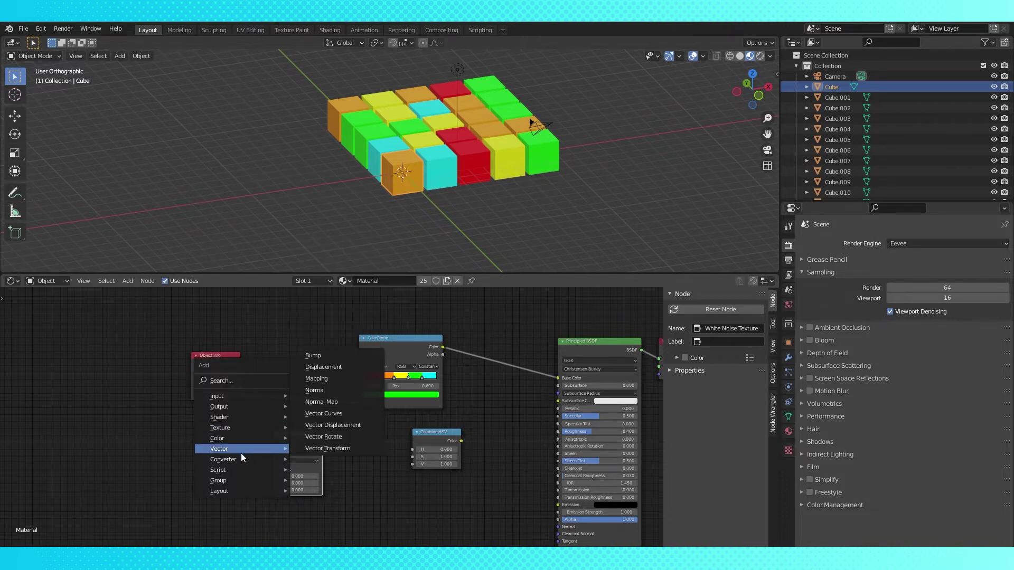
pyautogui.moveTo(236, 459)
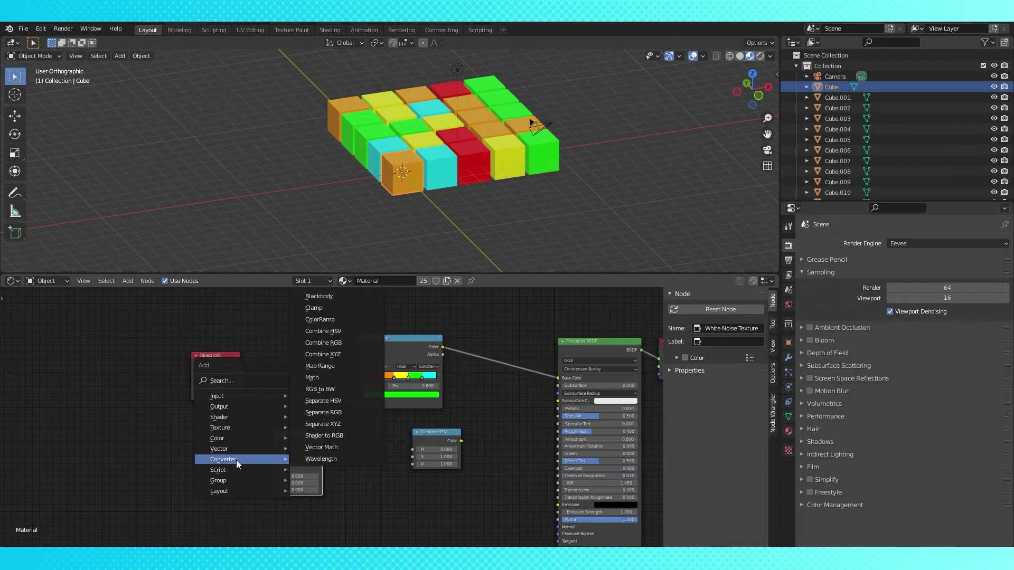
pyautogui.click(336, 413)
pyautogui.moveTo(323, 450); pyautogui.dragTo(337, 473)
pyautogui.moveTo(210, 372); pyautogui.dragTo(273, 479)
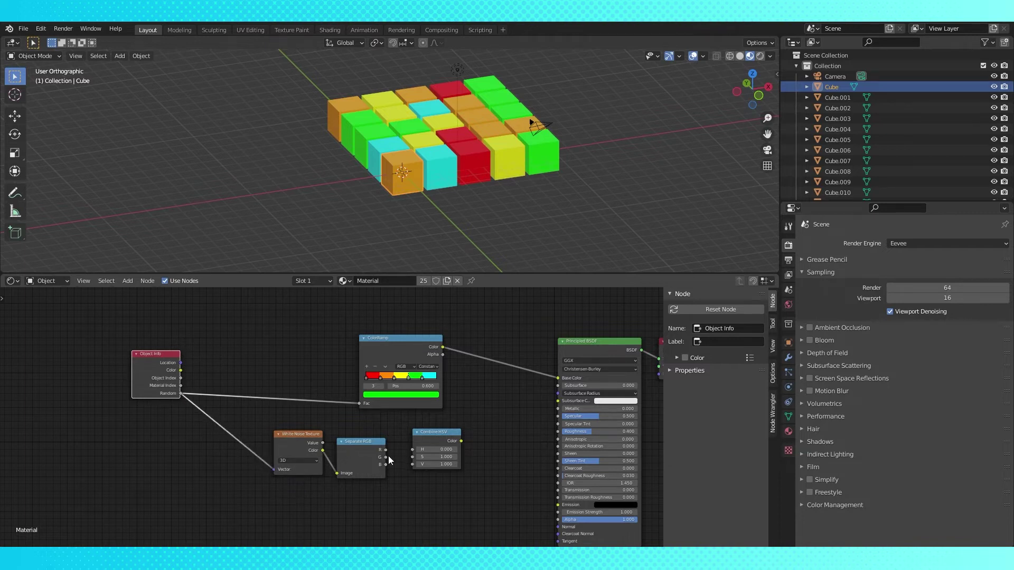
# - Route Separate RGB's R output through Combine HSV's H into Base Color, and unlink the ColorRamp and set it aside below Object Info
pyautogui.moveTo(385, 449); pyautogui.dragTo(558, 378)
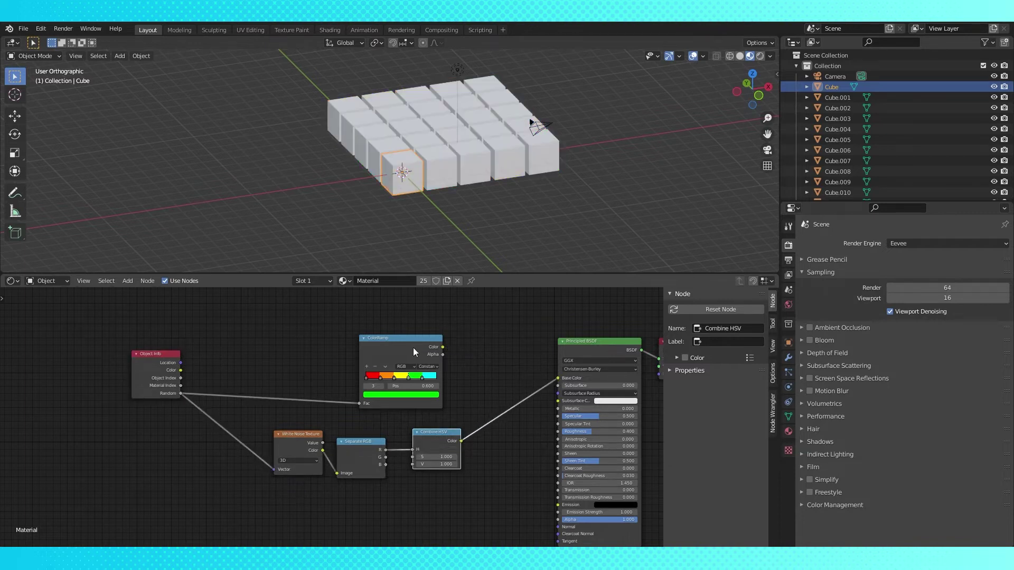
pyautogui.moveTo(359, 404); pyautogui.dragTo(372, 365)
pyautogui.moveTo(372, 356); pyautogui.dragTo(88, 452)
# - Move the White Noise Texture, Separate RGB and Combine HSV nodes up into line between Object Info and the Principled BSDF
pyautogui.moveTo(259, 397); pyautogui.dragTo(443, 484)
pyautogui.press('g')
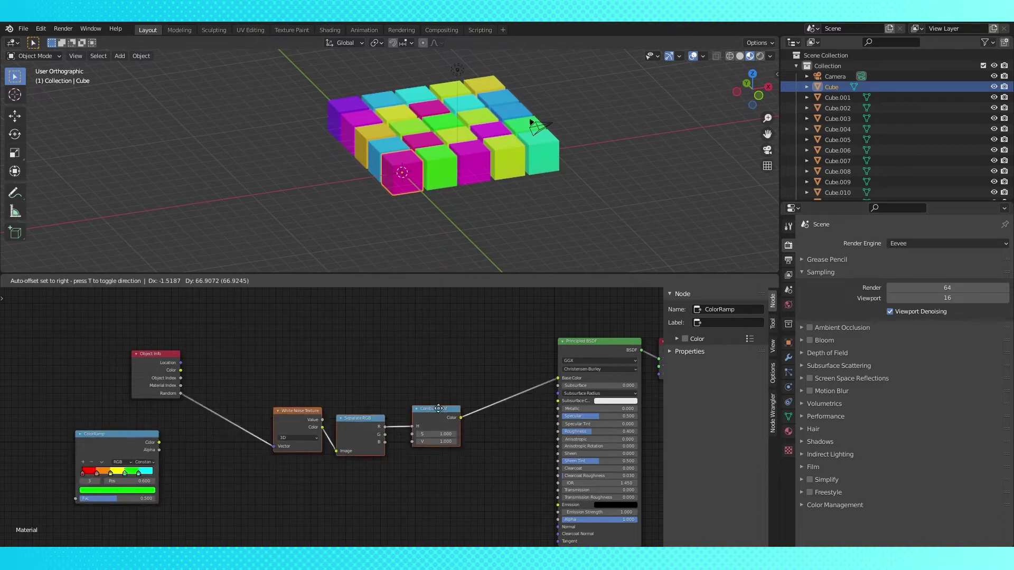
pyautogui.click(426, 392)
pyautogui.click(400, 339)
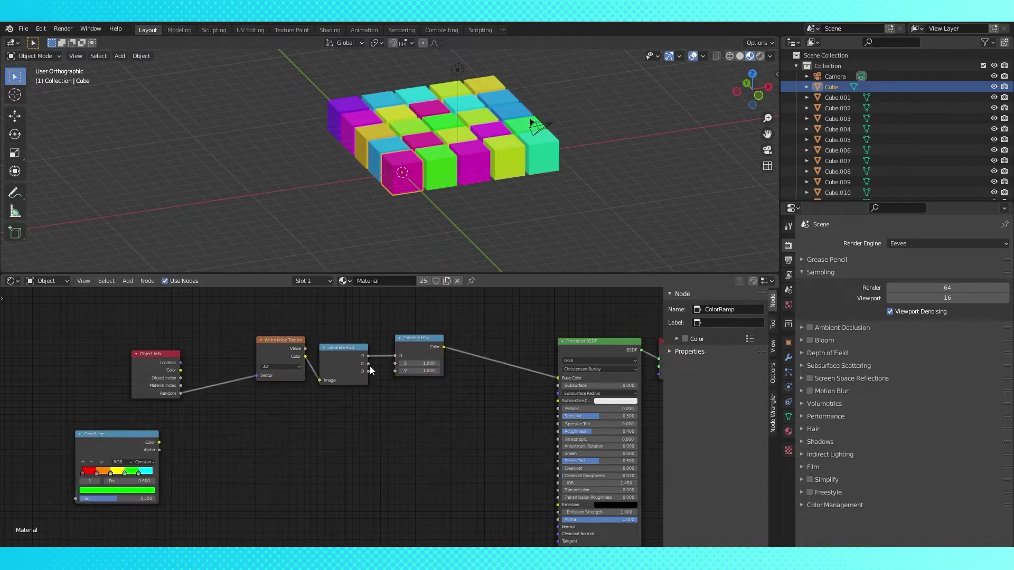
# - Connect Separate RGB's G and B outputs to Combine HSV's S and V inputs, and shift the preceding nodes left to free space
pyautogui.moveTo(391, 368); pyautogui.dragTo(398, 370)
pyautogui.moveTo(157, 318); pyautogui.dragTo(347, 408)
pyautogui.press('g')
pyautogui.click(248, 407)
pyautogui.moveTo(119, 434); pyautogui.dragTo(176, 416)
# - Try a Math node on the link between Separate RGB's R output and Combine HSV's H input, and delete it
pyautogui.hotkey('shift', 'a')
pyautogui.click(345, 346)
pyautogui.click(309, 304)
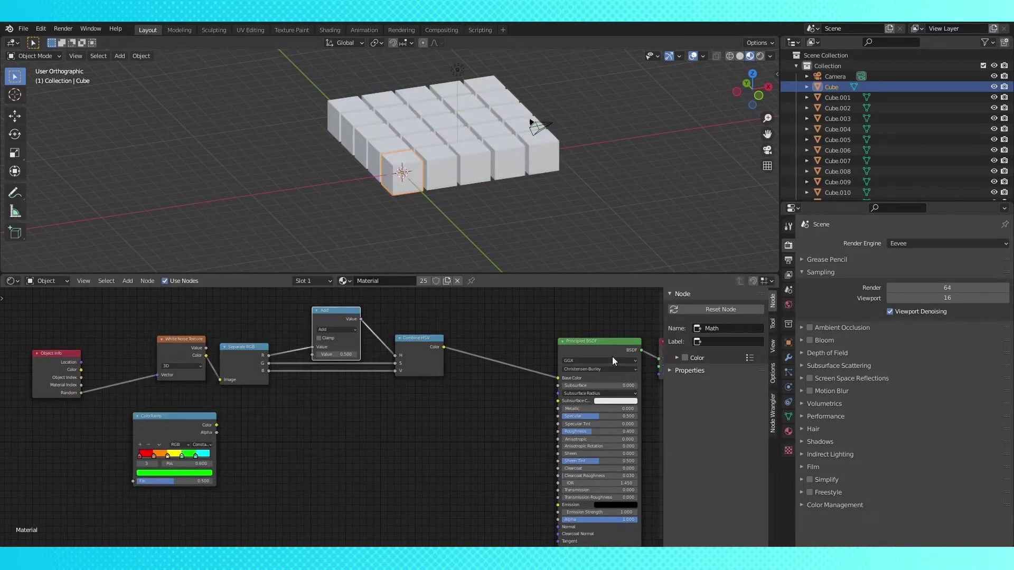
pyautogui.keyDown('alt'); pyautogui.moveTo(339, 312); pyautogui.dragTo(347, 417); pyautogui.keyUp('alt')
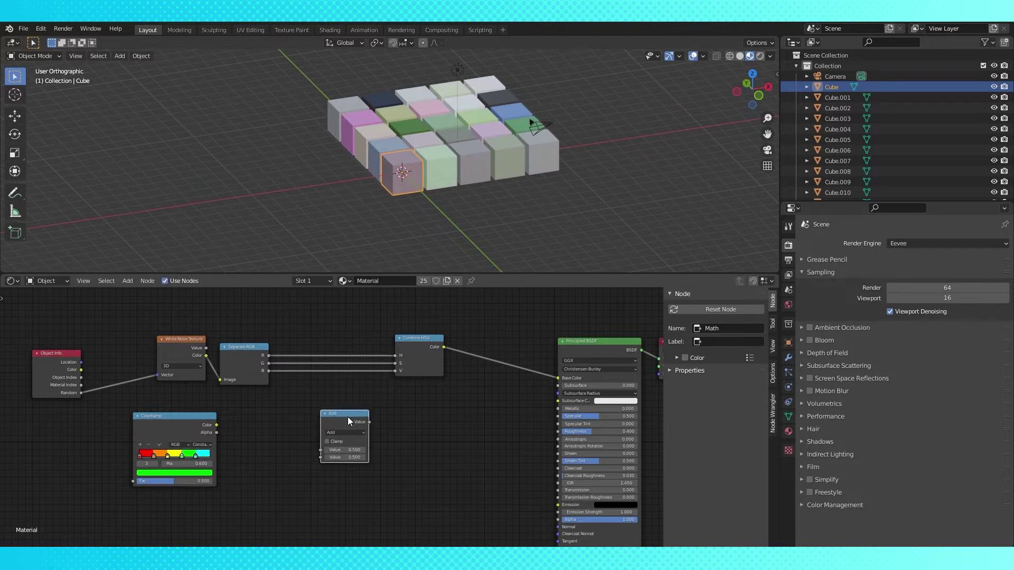
pyautogui.press('x')
# - Insert a ColorRamp between Separate RGB's R output and Combine HSV's H input, and set its black stop's value to 0.2
pyautogui.hotkey('shift', 'a')
pyautogui.moveTo(271, 441)
pyautogui.click(362, 302)
pyautogui.click(304, 289)
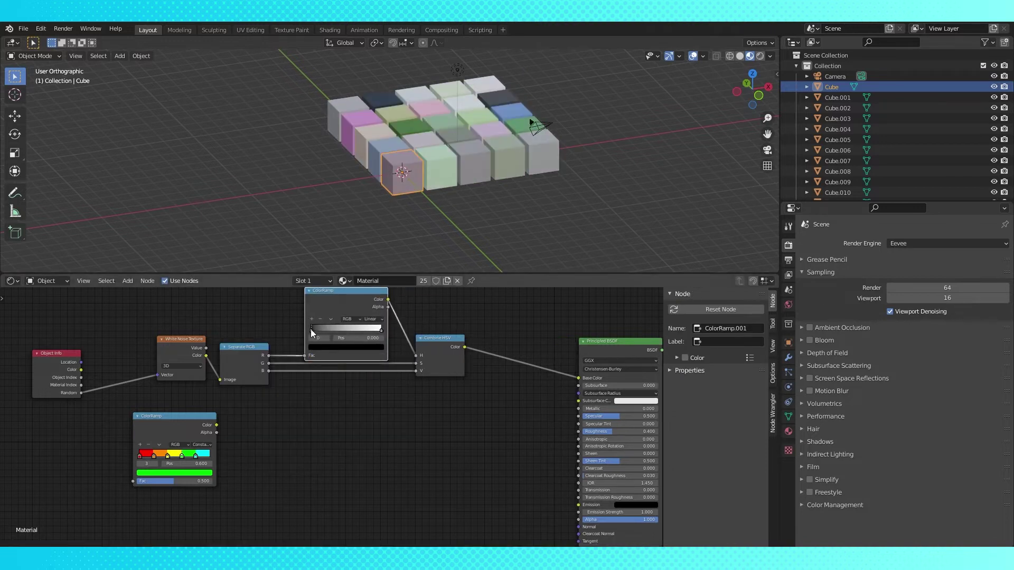
pyautogui.click(338, 347)
pyautogui.write('.2')
pyautogui.press('Return')
# - Set the hue ColorRamp's white stop to a value of 0.4 and disconnect Combine HSV's S input
pyautogui.click(381, 330)
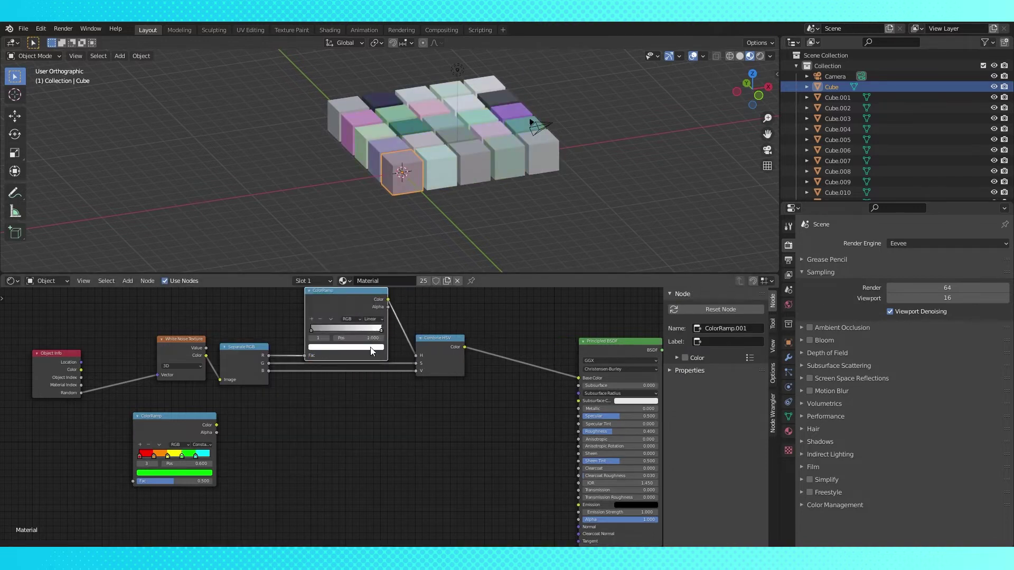
pyautogui.click(372, 348)
pyautogui.click(335, 329)
pyautogui.write('.4')
pyautogui.press('Return')
pyautogui.click(415, 364)
pyautogui.moveTo(417, 364); pyautogui.dragTo(283, 365)
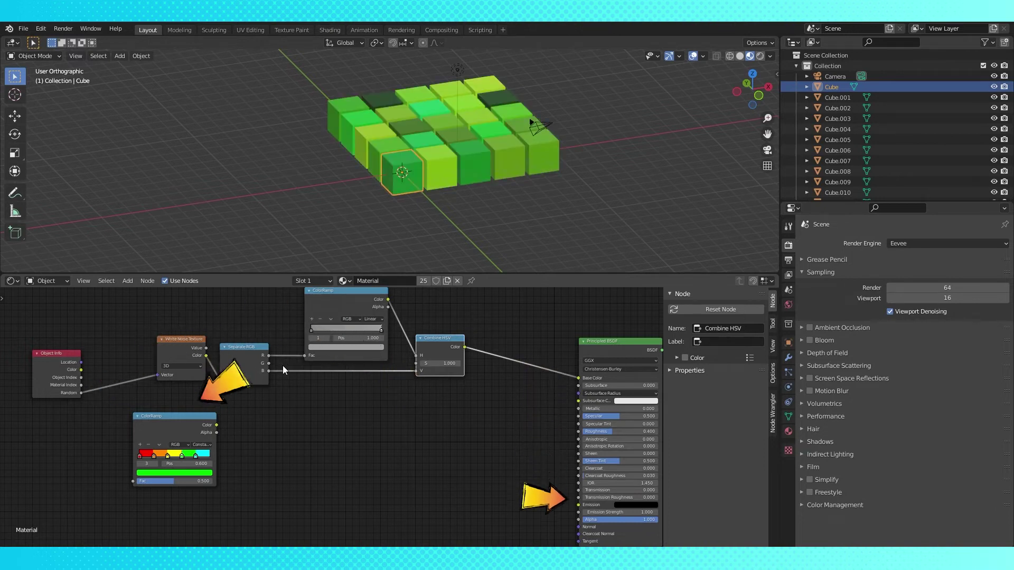
# - Duplicate the White Noise Texture and Separate RGB nodes below the originals, and feed the copy's Vector from the first Separate RGB's B output
pyautogui.moveTo(164, 427); pyautogui.dragTo(100, 473)
pyautogui.moveTo(101, 472); pyautogui.dragTo(221, 489, button='middle')
pyautogui.moveTo(180, 377); pyautogui.dragTo(118, 363)
pyautogui.moveTo(259, 338); pyautogui.dragTo(246, 374)
pyautogui.hotkey('shift', 'd')
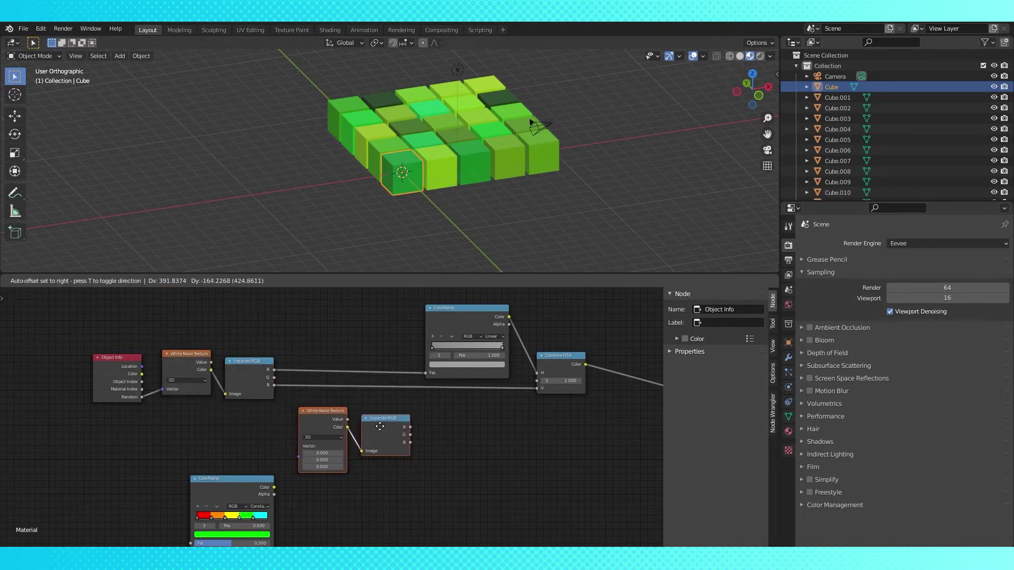
pyautogui.click(385, 428)
pyautogui.moveTo(274, 385); pyautogui.dragTo(299, 446)
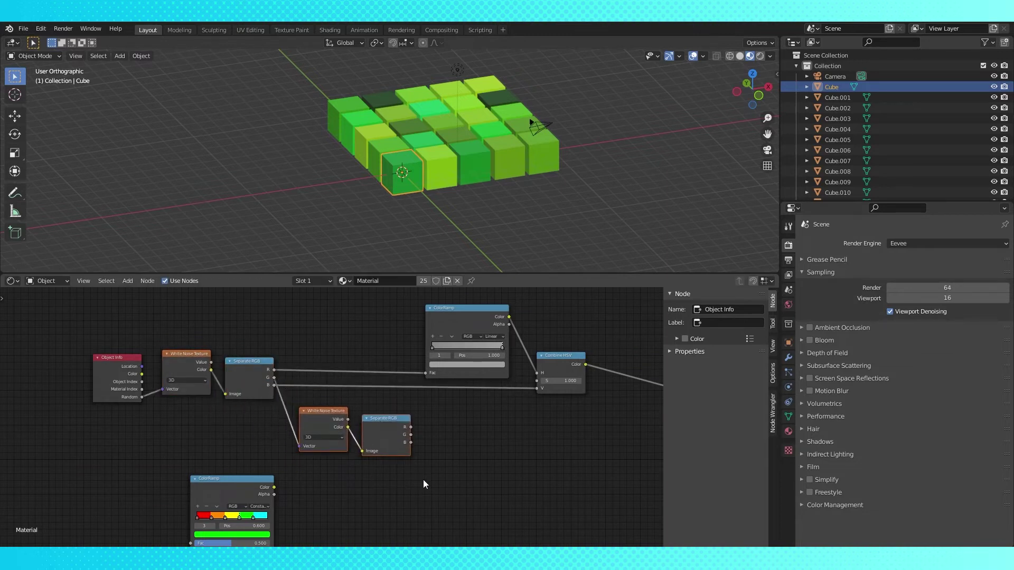
# - Move the Principled BSDF farther from Combine HSV and add a Noise Texture node beside the duplicated Separate RGB
pyautogui.scroll(-4, 423, 480)
pyautogui.scroll(2, 475, 412)
pyautogui.moveTo(506, 401); pyautogui.dragTo(415, 401, button='middle')
pyautogui.moveTo(557, 348); pyautogui.dragTo(603, 350)
pyautogui.hotkey('shift', 'a')
pyautogui.click(488, 329)
pyautogui.click(323, 394)
# - Add a ColorRamp after the Noise Texture and insert a Mix node between Combine HSV and the Principled BSDF
pyautogui.hotkey('shift', 'a')
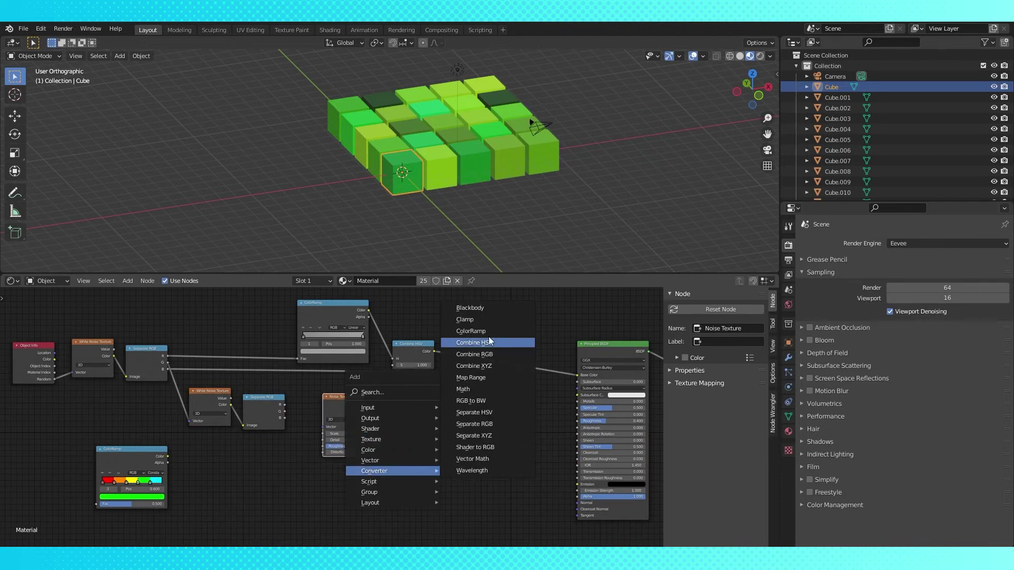
pyautogui.click(486, 331)
pyautogui.click(400, 394)
pyautogui.hotkey('shift', 'a')
pyautogui.click(525, 471)
pyautogui.click(511, 343)
# - Connect the second Separate RGB's R, G and B outputs to the Noise Texture's Scale, Detail and Distortion inputs
pyautogui.moveTo(285, 404); pyautogui.dragTo(322, 434)
pyautogui.scroll(1, 329, 417)
pyautogui.moveTo(277, 410); pyautogui.dragTo(321, 443)
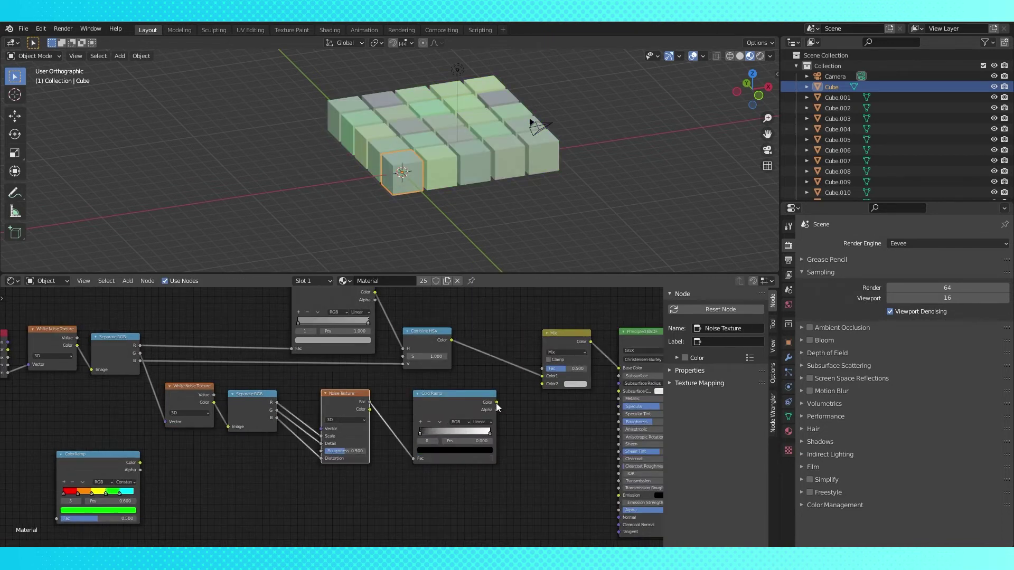
# - Adjust the noise ColorRamp's interpolation and pull its white stop toward the black one, linking the ramp's color to the Mix node's Fac
pyautogui.click(482, 422)
pyautogui.click(478, 474)
pyautogui.click(484, 431)
pyautogui.moveTo(496, 403); pyautogui.dragTo(542, 368)
pyautogui.moveTo(493, 429); pyautogui.dragTo(491, 429)
pyautogui.moveTo(487, 431); pyautogui.dragTo(450, 431)
# - Place four duplicates of the selected object at separate spots in the viewport
pyautogui.moveTo(496, 198); pyautogui.dragTo(442, 183, button='middle')
pyautogui.hotkey('shift', 'd')
pyautogui.click(481, 212)
pyautogui.hotkey('shift', 'd')
pyautogui.click(406, 220)
pyautogui.hotkey('shift', 'd')
pyautogui.click(361, 197)
pyautogui.hotkey('shift', 'd')
pyautogui.click(298, 170)
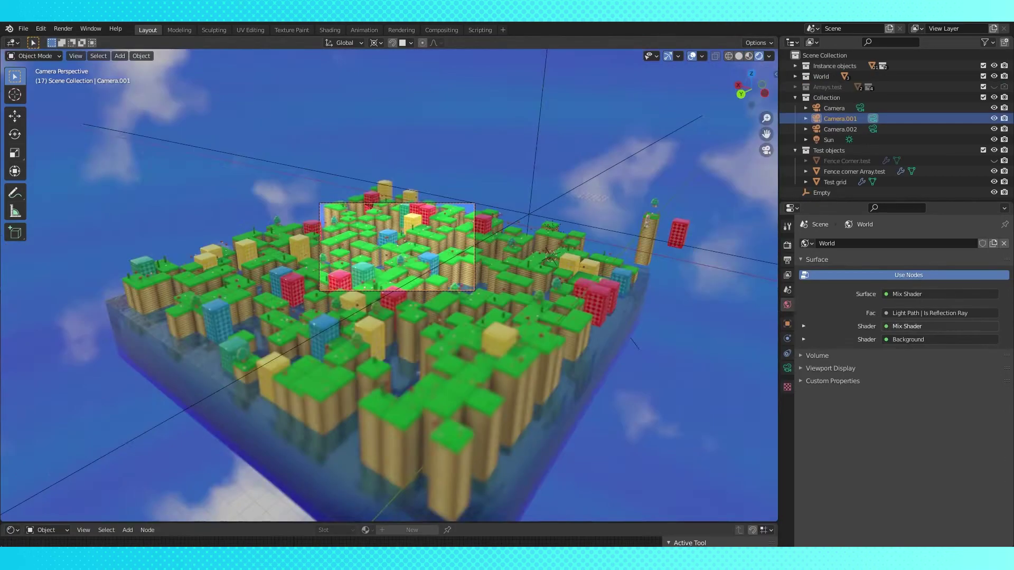
# - Leave the camera view and examine the red metal block and the grass pillar from several angles in orthographic view
pyautogui.scroll(5, 611, 371)
pyautogui.press('KP_0')
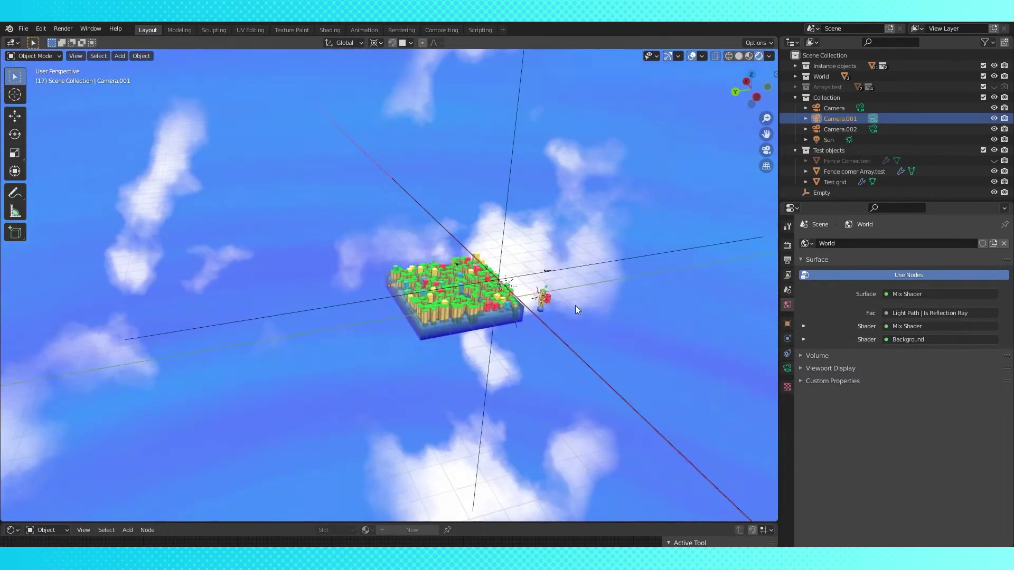
pyautogui.scroll(4, 575, 305)
pyautogui.click(689, 311)
pyautogui.press('KP_5')
pyautogui.moveTo(692, 309); pyautogui.dragTo(345, 233, button='middle')
pyautogui.scroll(-4, 559, 327)
pyautogui.scroll(8, 534, 338)
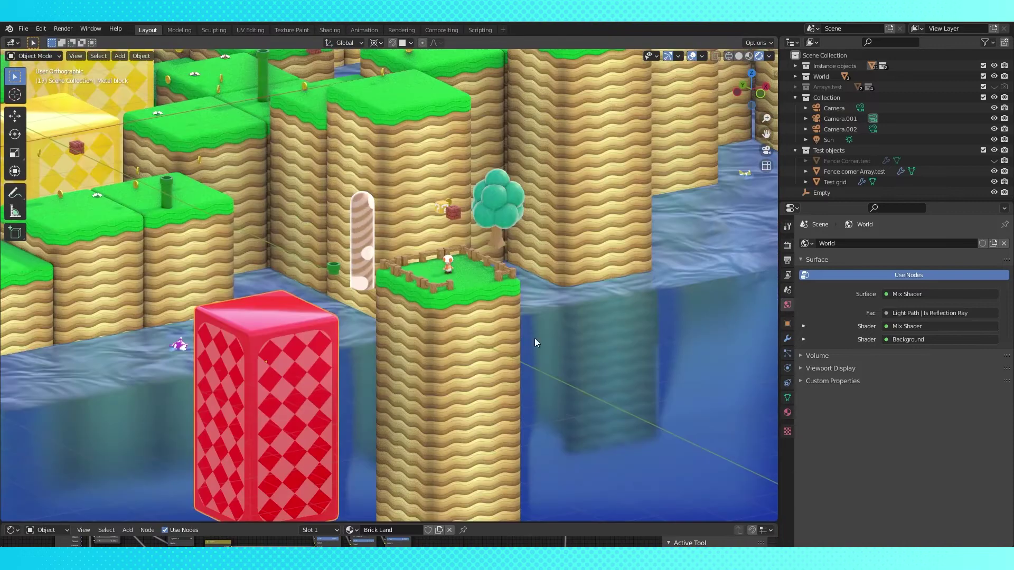
pyautogui.moveTo(522, 369)
pyautogui.mouseDown(button='middle')
pyautogui.moveTo(502, 370)
pyautogui.moveTo(536, 363)
pyautogui.mouseUp(button='middle')
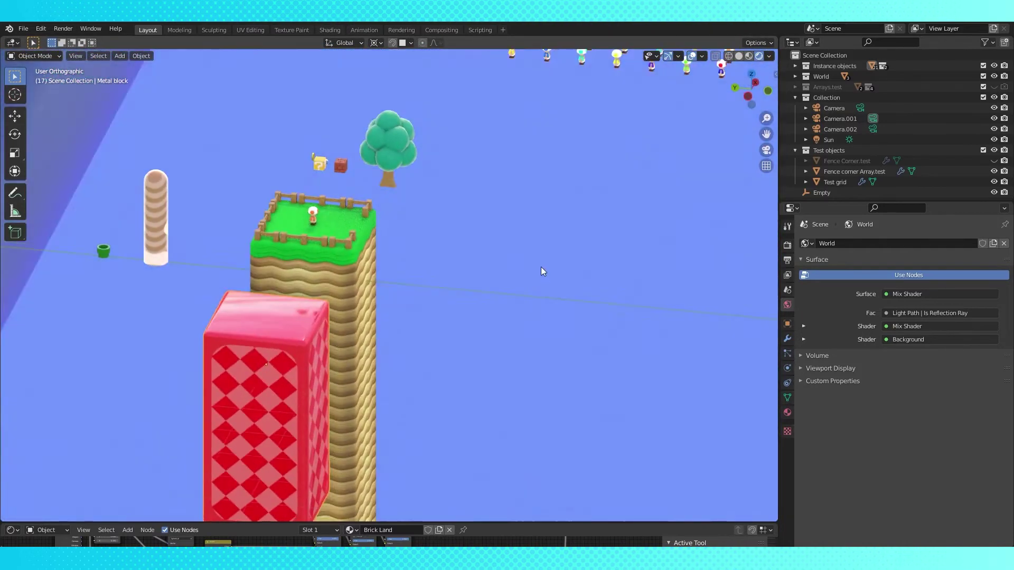
pyautogui.moveTo(540, 267); pyautogui.dragTo(515, 272, button='middle')
# - Enlarge the shader editor to show the whole Brick Land node tree
pyautogui.moveTo(560, 523); pyautogui.dragTo(527, 261)
pyautogui.scroll(-4, 502, 338)
pyautogui.moveTo(501, 337); pyautogui.dragTo(408, 325, button='middle')
pyautogui.scroll(-1, 501, 377)
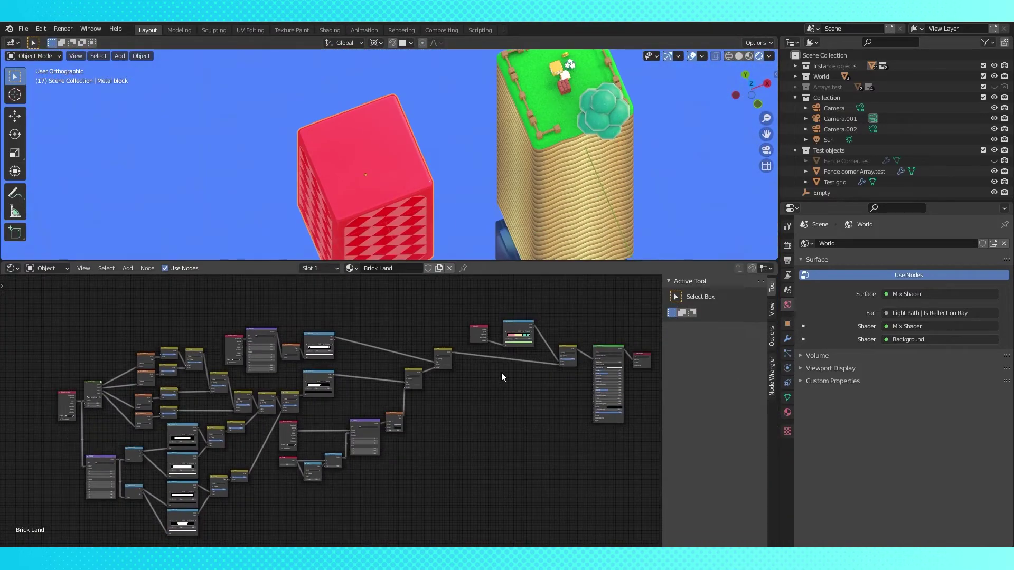
# - Place three duplicates of the red metal block in a row to test its random coloring
pyautogui.scroll(-4, 386, 160)
pyautogui.hotkey('shift', 'd')
pyautogui.click(289, 177)
pyautogui.hotkey('shift', 'd')
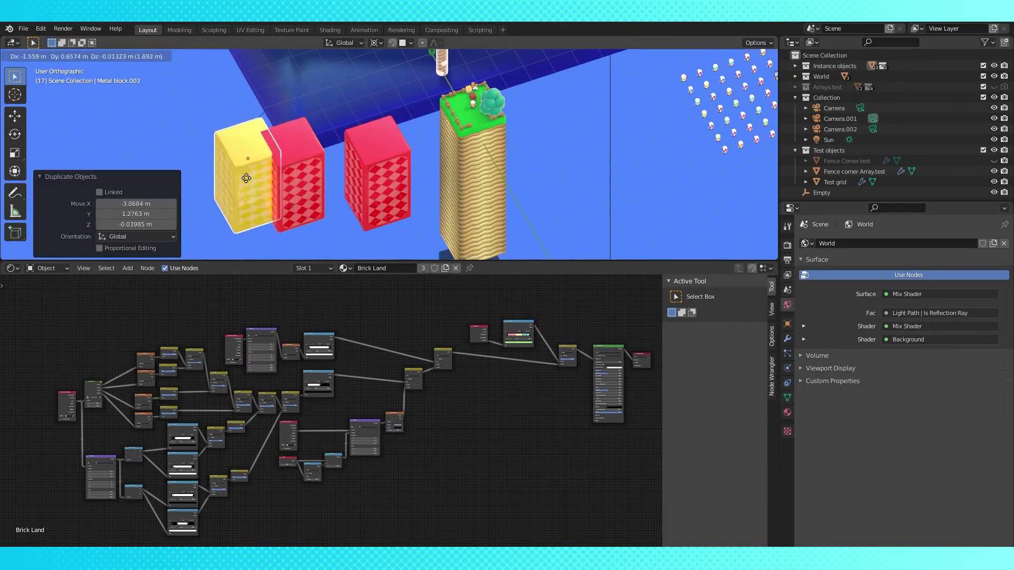
pyautogui.click(216, 183)
pyautogui.keyDown('shift'); pyautogui.moveTo(222, 183); pyautogui.dragTo(298, 156, button='middle'); pyautogui.keyUp('shift')
pyautogui.hotkey('shift', 'd')
pyautogui.click(210, 168)
# - Undo the metal block duplications
pyautogui.scroll(-1, 227, 171)
pyautogui.hotkey('ctrl', 'z')
pyautogui.hotkey('ctrl', 'z')
pyautogui.hotkey('ctrl', 'z')
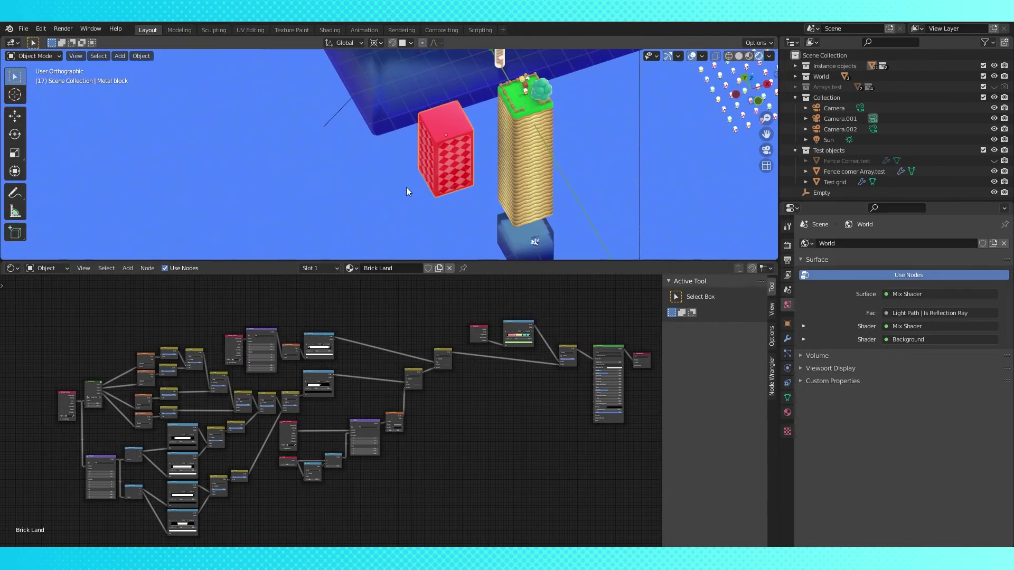
pyautogui.hotkey('ctrl', 'z')
# - Select the metal block and examine how Object Info, ColorRamp and Overlay nodes color its Brick Land material
pyautogui.click(17, 268)
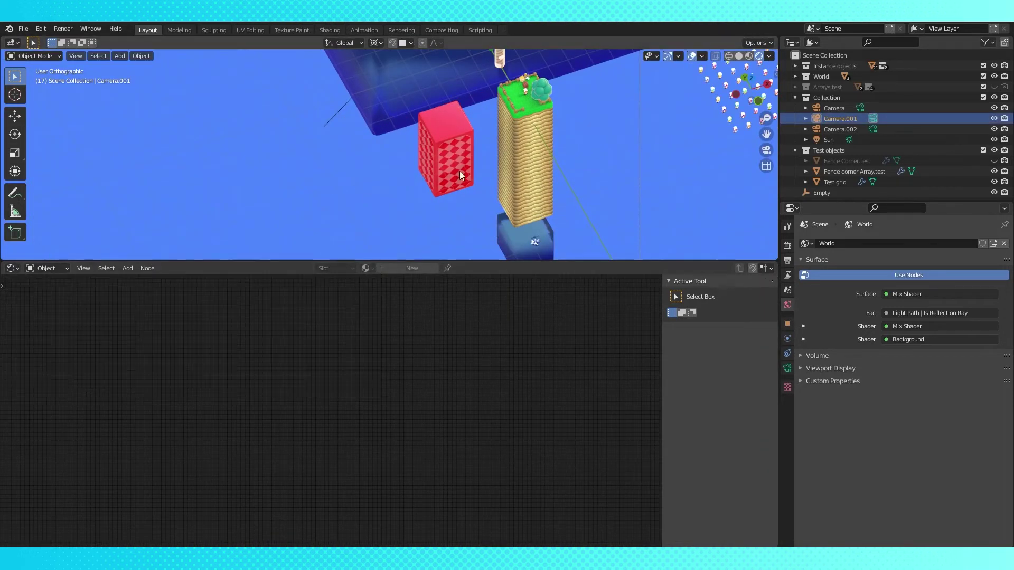
pyautogui.click(460, 171)
pyautogui.scroll(10, 617, 375)
pyautogui.scroll(-2, 439, 396)
pyautogui.moveTo(617, 379); pyautogui.dragTo(399, 431, button='middle')
pyautogui.scroll(5, 338, 410)
pyautogui.moveTo(230, 351); pyautogui.dragTo(257, 364)
pyautogui.scroll(1, 378, 373)
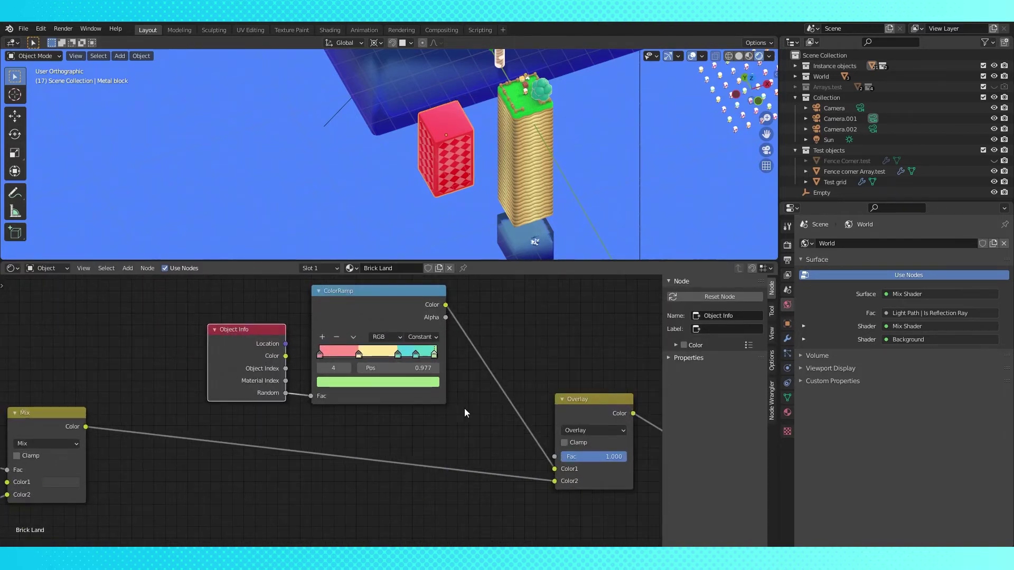
pyautogui.moveTo(464, 407); pyautogui.dragTo(343, 411, button='middle')
pyautogui.scroll(-1, 353, 407)
pyautogui.scroll(-4, 353, 408)
pyautogui.scroll(-5, 468, 163)
# - Examine the randomly colored blocks across the whole island from several angles
pyautogui.moveTo(468, 164); pyautogui.dragTo(489, 99, button='middle')
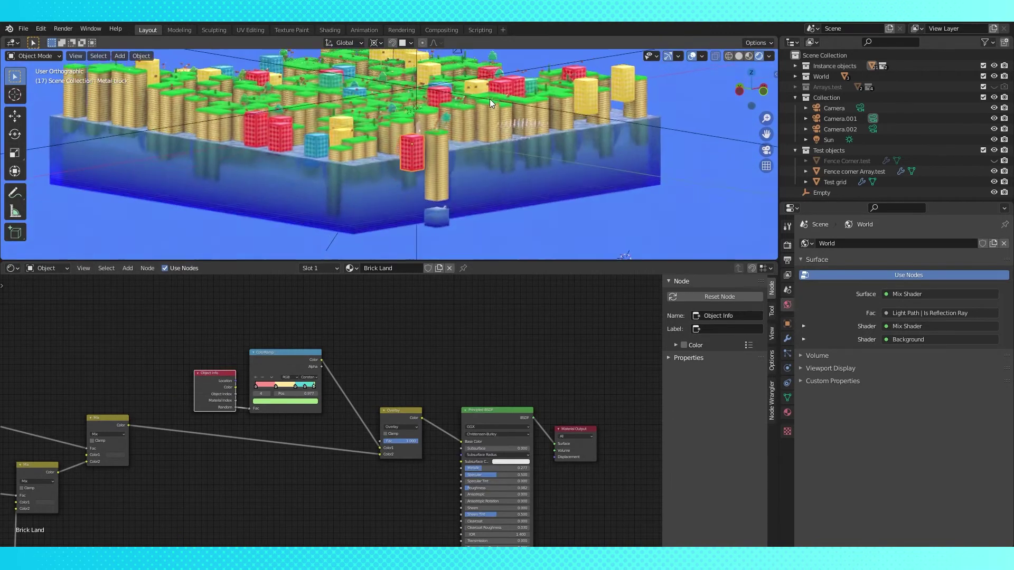
pyautogui.scroll(-4, 486, 138)
pyautogui.moveTo(480, 164); pyautogui.dragTo(379, 207, button='middle')
pyautogui.scroll(3, 490, 213)
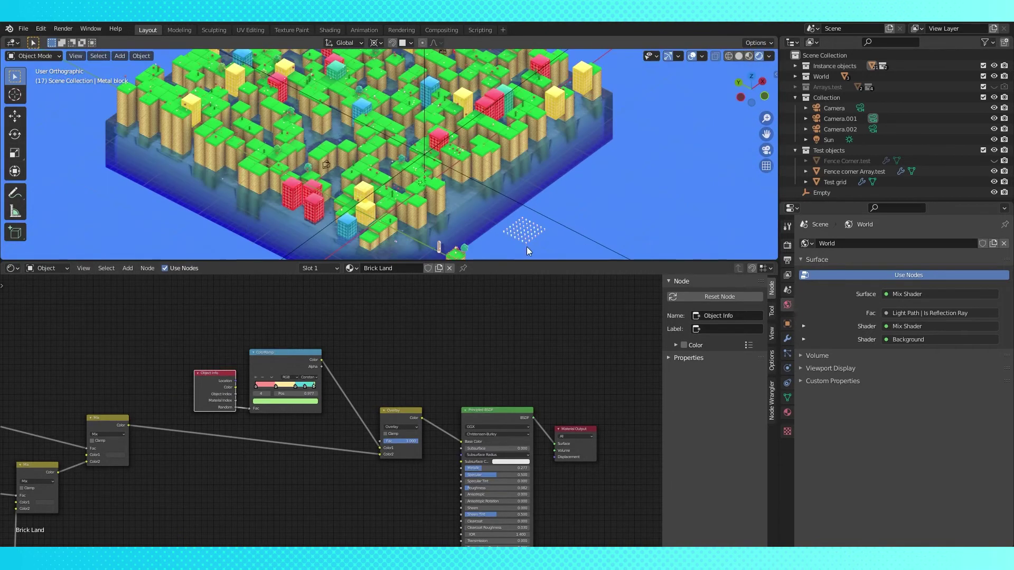
# - Place a duplicate of the tree beside the original to test its random leaf color
pyautogui.scroll(6, 522, 247)
pyautogui.click(408, 167)
pyautogui.press('g')
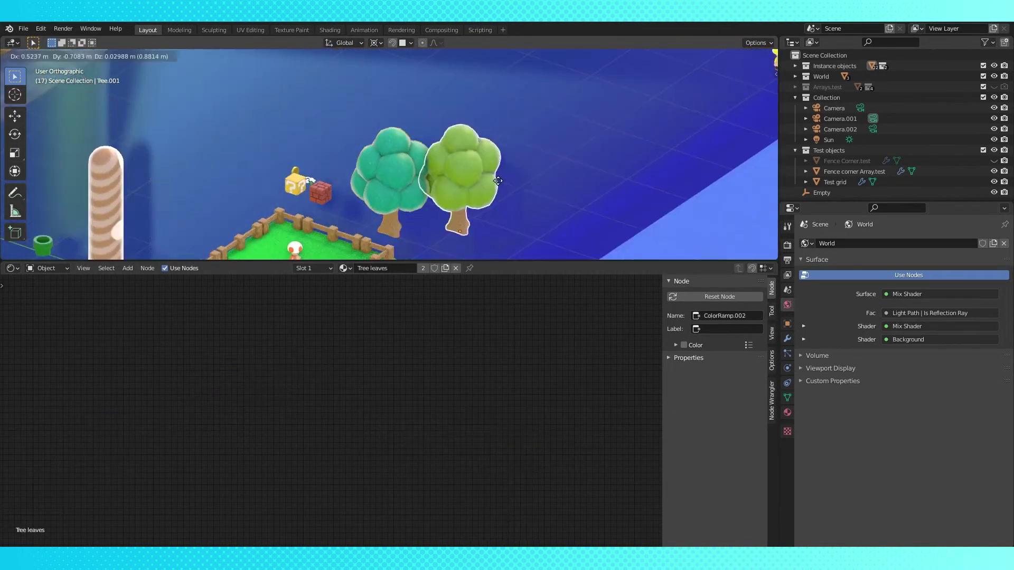
pyautogui.click(650, 208)
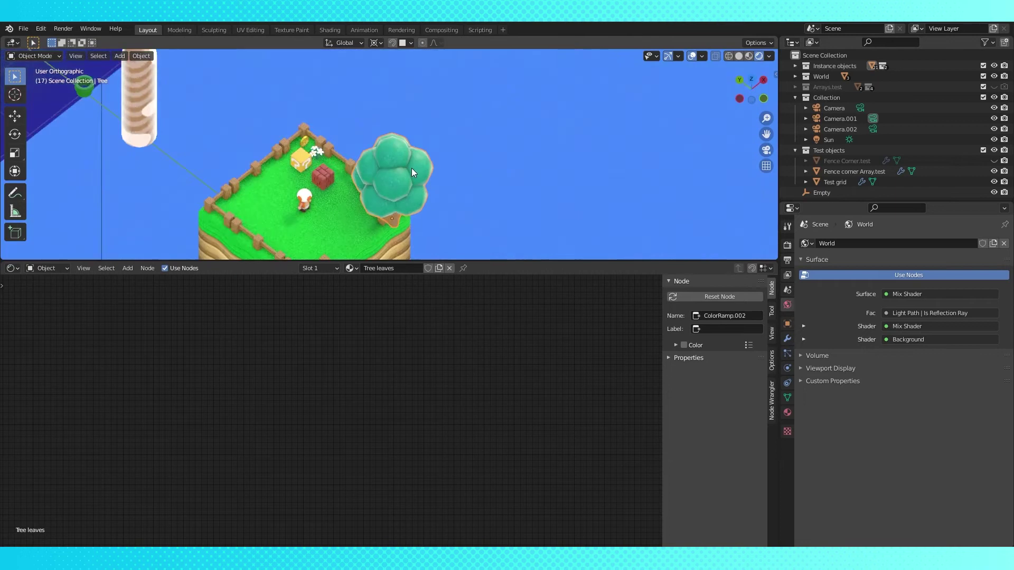
# - Place several duplicates of the flower on the grass in top view to compare their petal colors
pyautogui.press('KP_7')
pyautogui.scroll(3, 438, 190)
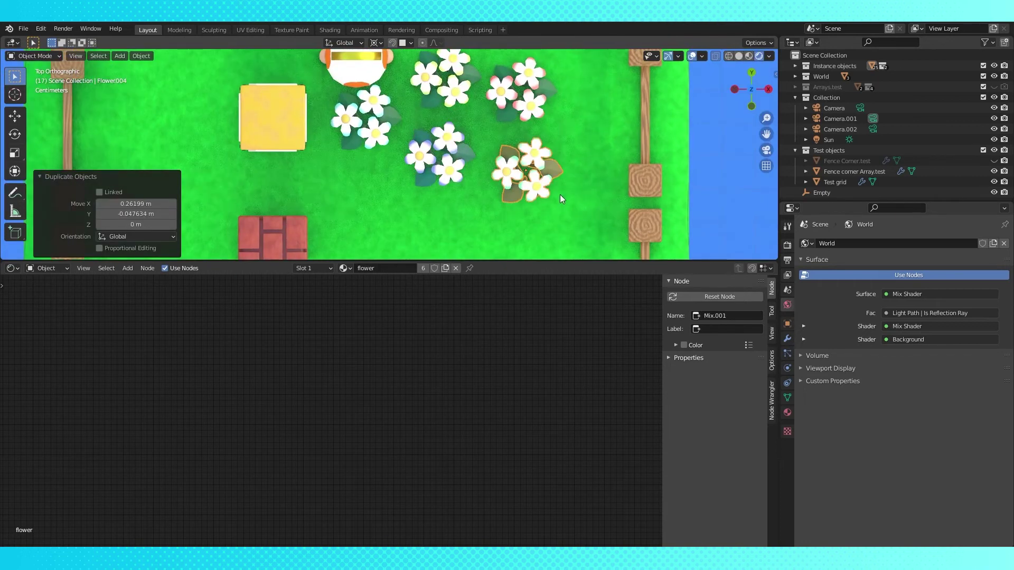
pyautogui.moveTo(560, 195); pyautogui.dragTo(568, 180, button='middle')
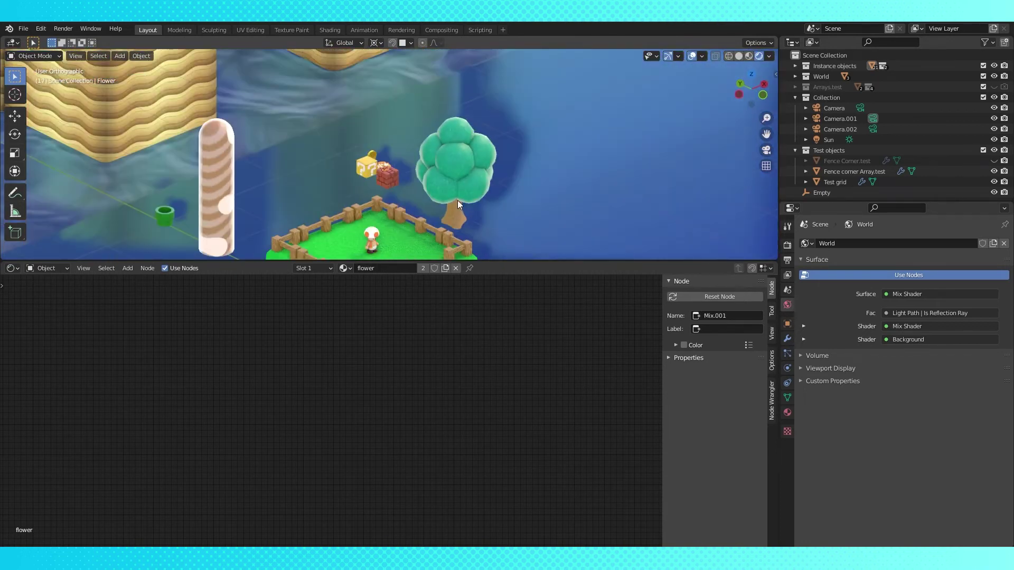
# - Select the Toad figure and show its full toad shirt node tree and its material settings
pyautogui.click(369, 231)
pyautogui.press('KP_Decimal')
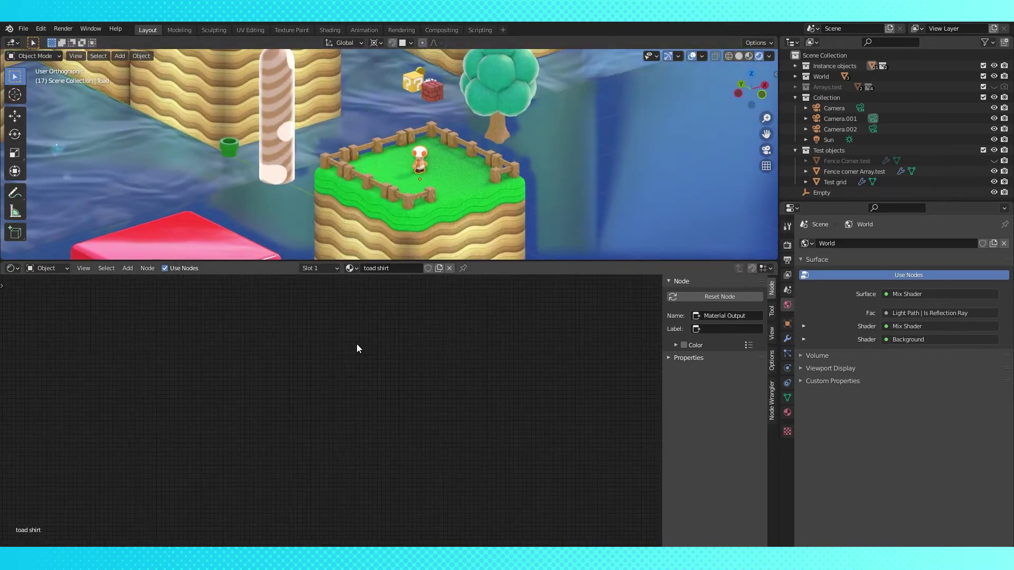
pyautogui.press('Home')
pyautogui.moveTo(490, 350); pyautogui.dragTo(499, 403, button='middle')
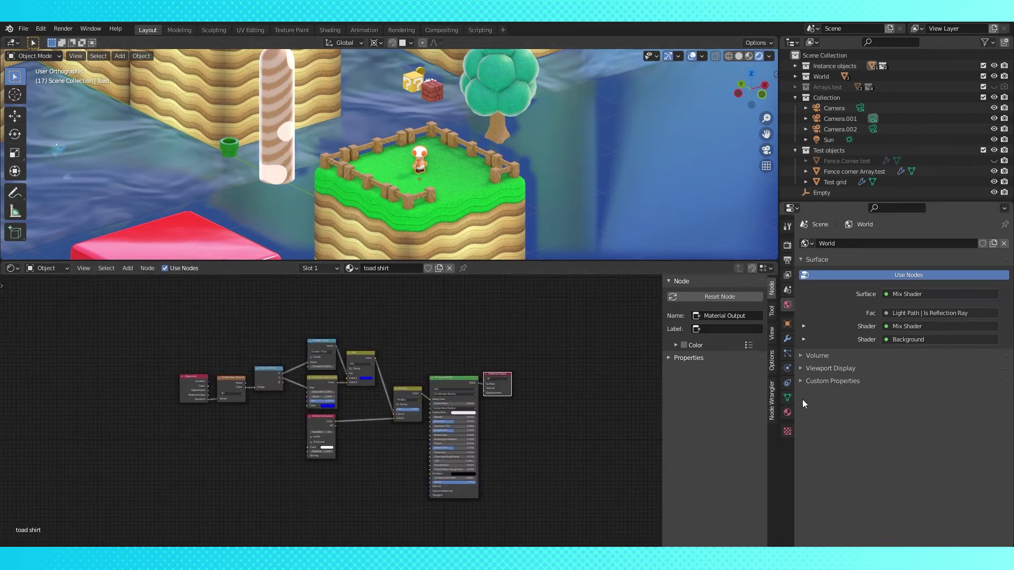
pyautogui.click(787, 413)
# - Examine the varied shirt and dot colors across the grid of Toad figures in an enlarged viewport
pyautogui.scroll(-6, 647, 226)
pyautogui.keyDown('shift'); pyautogui.moveTo(686, 168); pyautogui.dragTo(481, 189, button='middle'); pyautogui.keyUp('shift')
pyautogui.keyDown('shift'); pyautogui.moveTo(591, 184); pyautogui.dragTo(515, 182, button='middle'); pyautogui.keyUp('shift')
pyautogui.scroll(4, 506, 180)
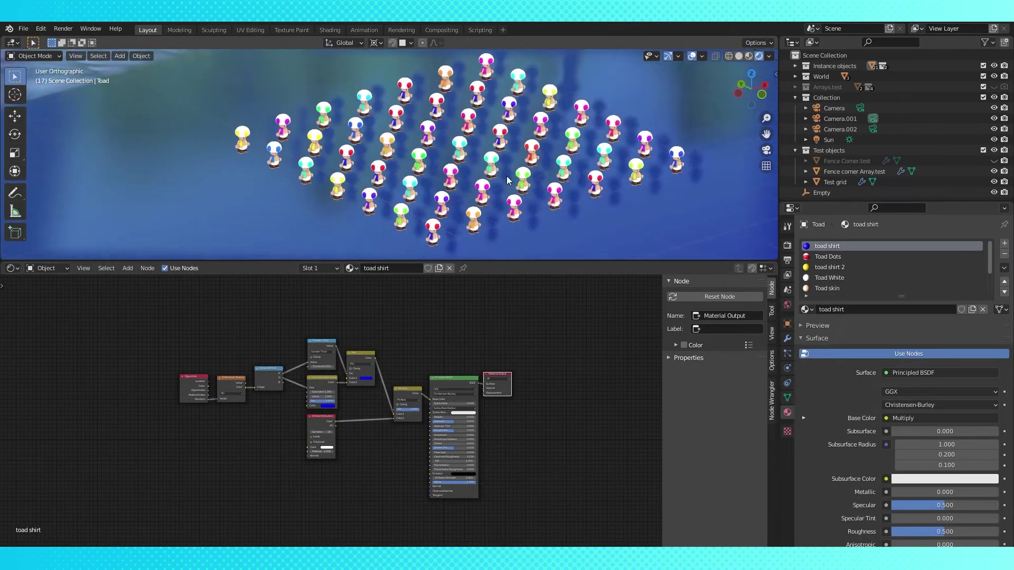
pyautogui.scroll(2, 507, 180)
pyautogui.moveTo(528, 261); pyautogui.dragTo(565, 312)
pyautogui.scroll(2, 550, 254)
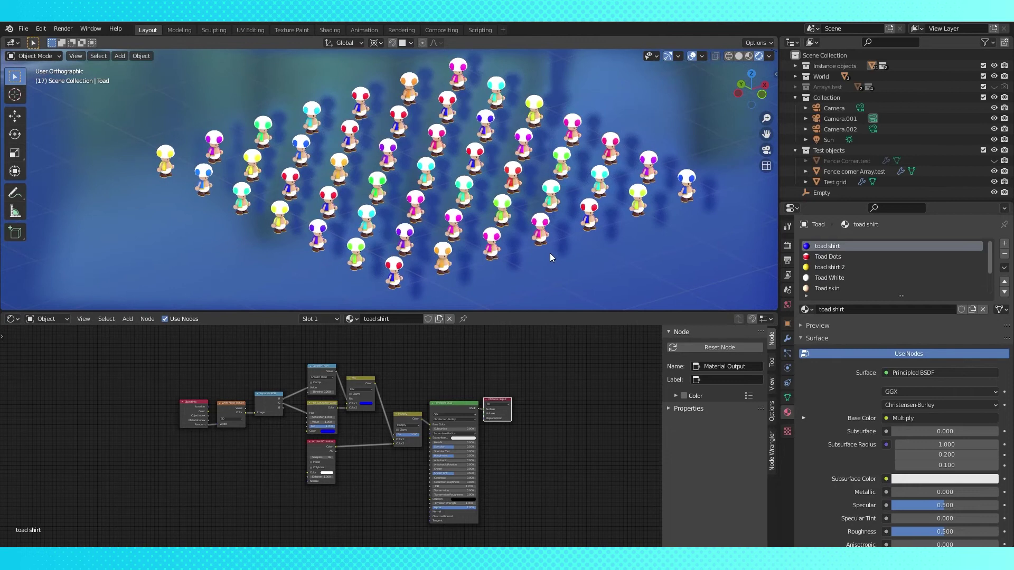
pyautogui.scroll(2, 487, 379)
# - Enlarge the shader editor and examine the toad shirt material's nodes
pyautogui.moveTo(561, 314); pyautogui.dragTo(549, 210)
pyautogui.scroll(-2, 552, 241)
pyautogui.scroll(1, 474, 288)
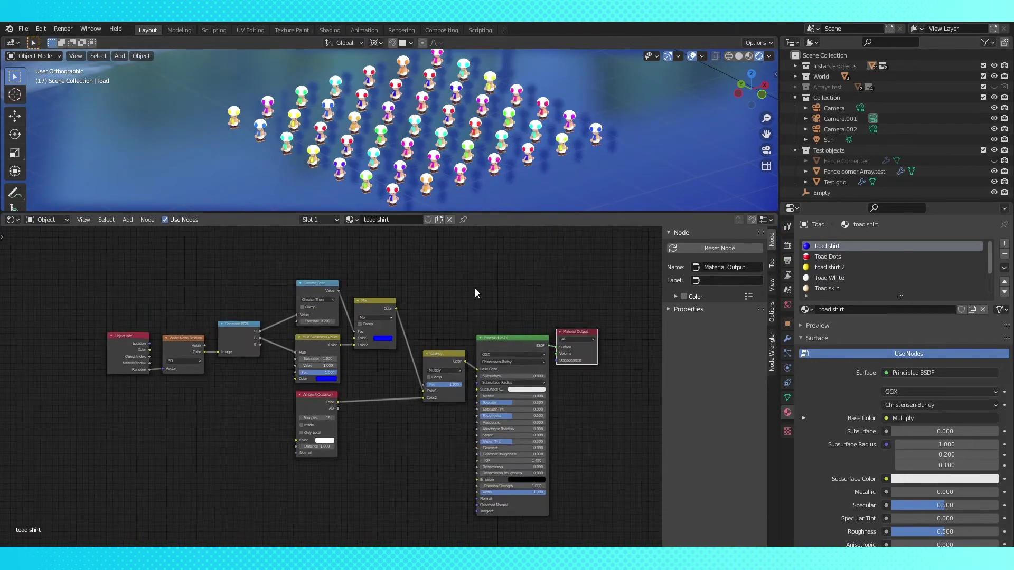
# - Compare the node trees of the toad shirt and Toad Dots materials and examine the Toad figures' shirt and dot colors up close
pyautogui.scroll(1, 474, 288)
pyautogui.press('n')
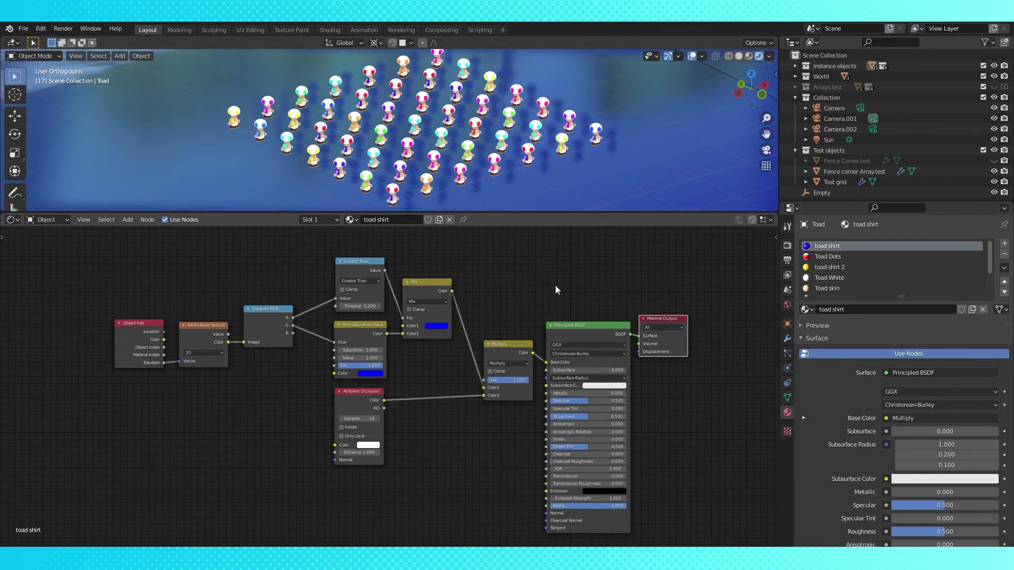
pyautogui.click(832, 256)
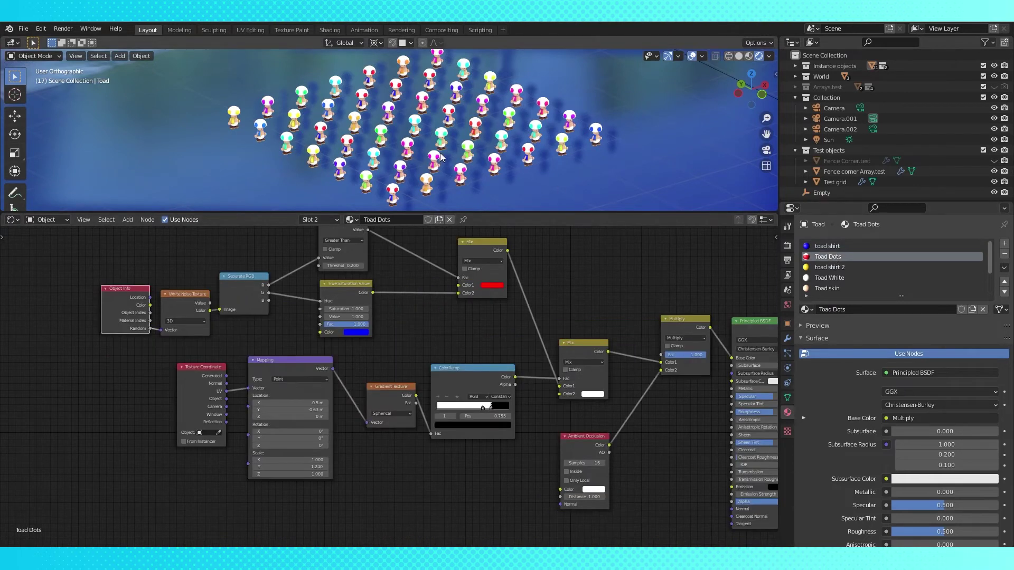
pyautogui.click(827, 246)
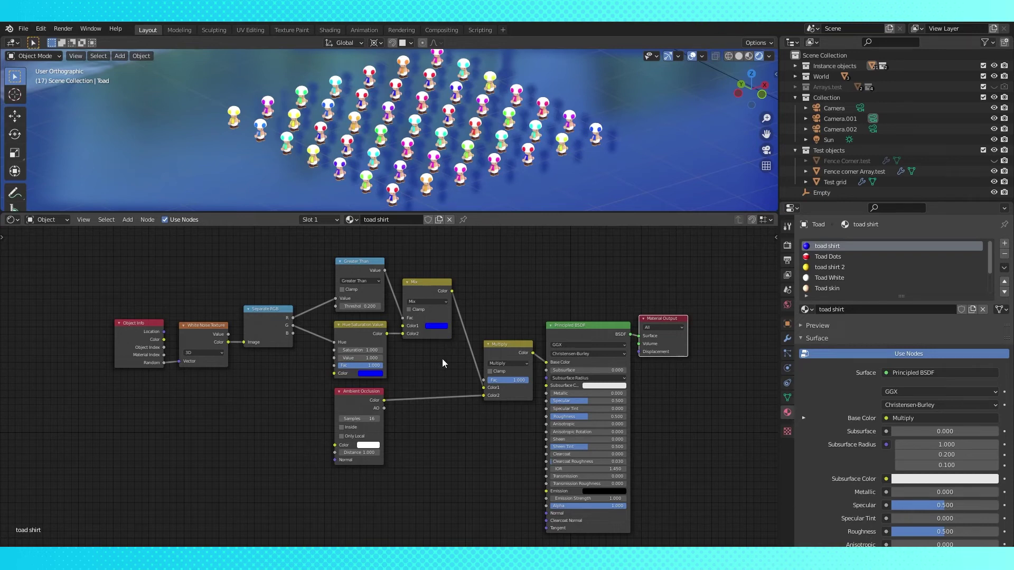
pyautogui.click(828, 256)
pyautogui.press('Home')
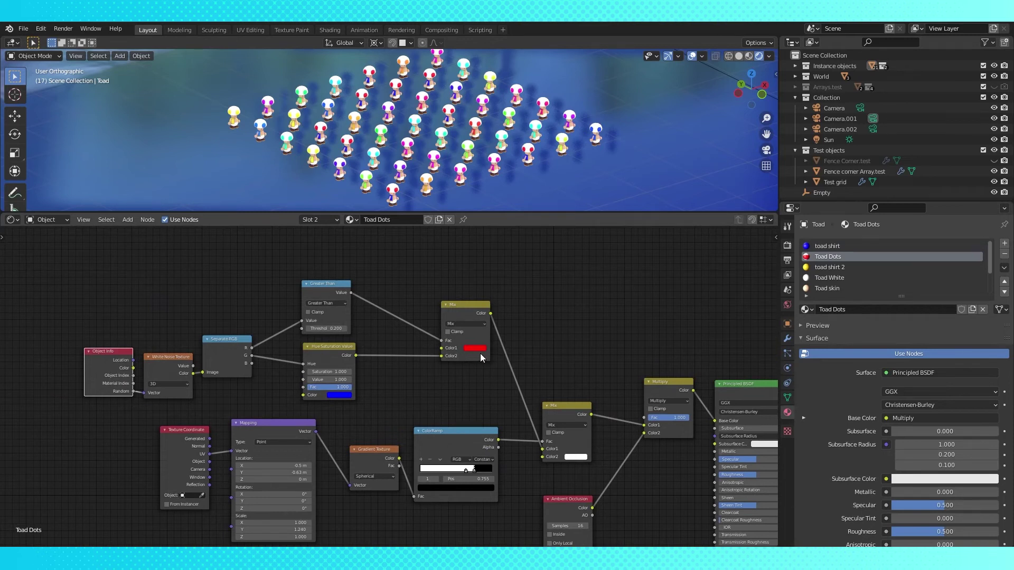
pyautogui.scroll(3, 566, 136)
pyautogui.scroll(4, 566, 135)
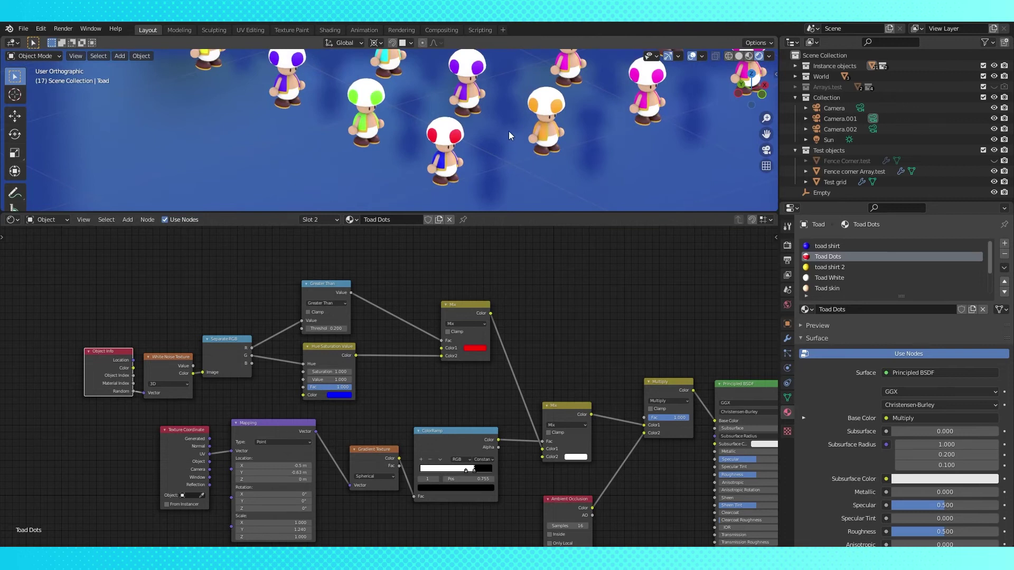
# - Select the brick block above the grassy pillar and show its Brick Block 1 material nodes
pyautogui.scroll(-5, 508, 137)
pyautogui.moveTo(524, 167); pyautogui.dragTo(556, 148, button='middle')
pyautogui.scroll(-6, 532, 198)
pyautogui.keyDown('shift'); pyautogui.moveTo(532, 198); pyautogui.dragTo(721, 114, button='middle'); pyautogui.keyUp('shift')
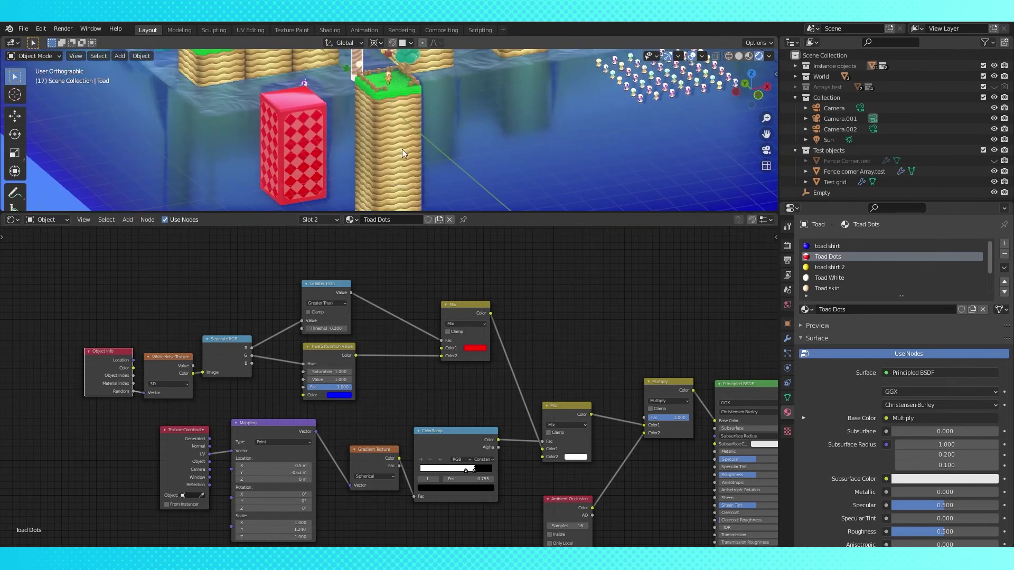
pyautogui.click(385, 87)
pyautogui.scroll(2, 401, 116)
pyautogui.moveTo(401, 116); pyautogui.dragTo(444, 174, button='middle')
pyautogui.click(439, 118)
pyautogui.scroll(3, 599, 307)
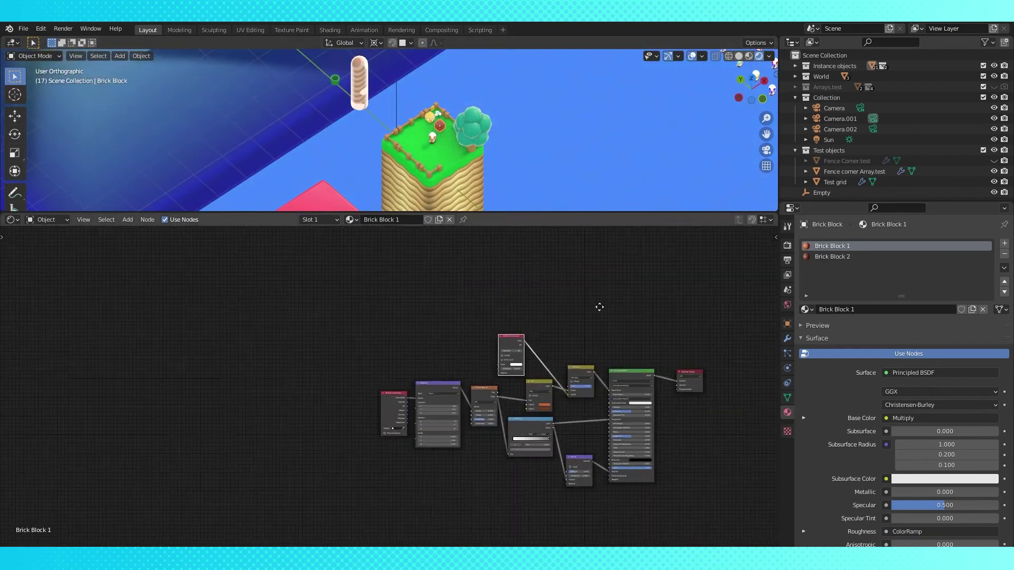
# - Select the small hill object beside the grassy pillar and place three duplicates in a row to compare their Hill Material colors
pyautogui.click(422, 158)
pyautogui.click(238, 132)
pyautogui.moveTo(280, 185); pyautogui.dragTo(410, 152, button='middle')
pyautogui.hotkey('shift', 'd')
pyautogui.click(346, 151)
pyautogui.hotkey('shift', 'd')
pyautogui.click(306, 150)
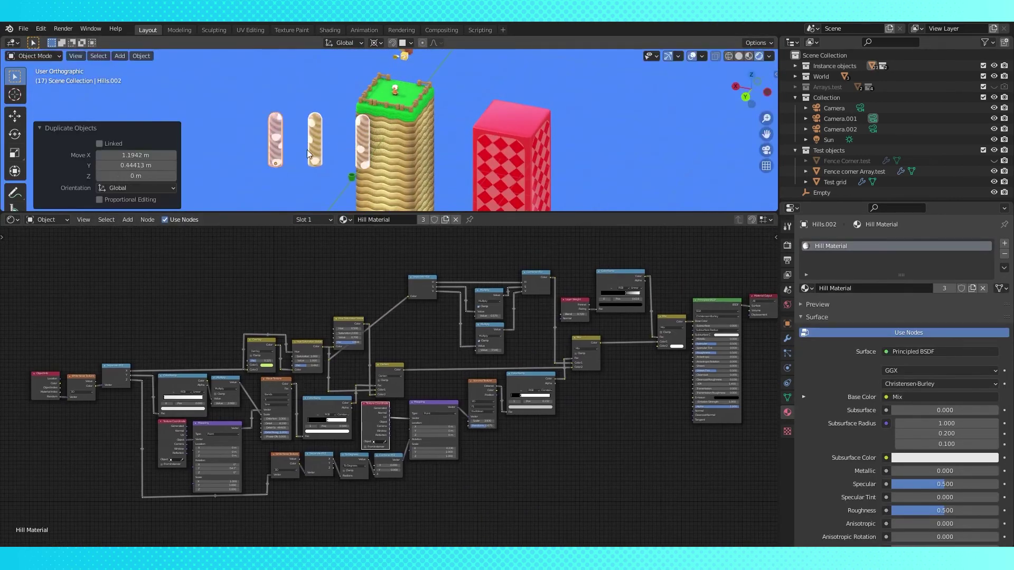
pyautogui.keyDown('shift'); pyautogui.moveTo(307, 150); pyautogui.dragTo(405, 143, button='middle'); pyautogui.keyUp('shift')
pyautogui.hotkey('shift', 'd')
pyautogui.click(365, 144)
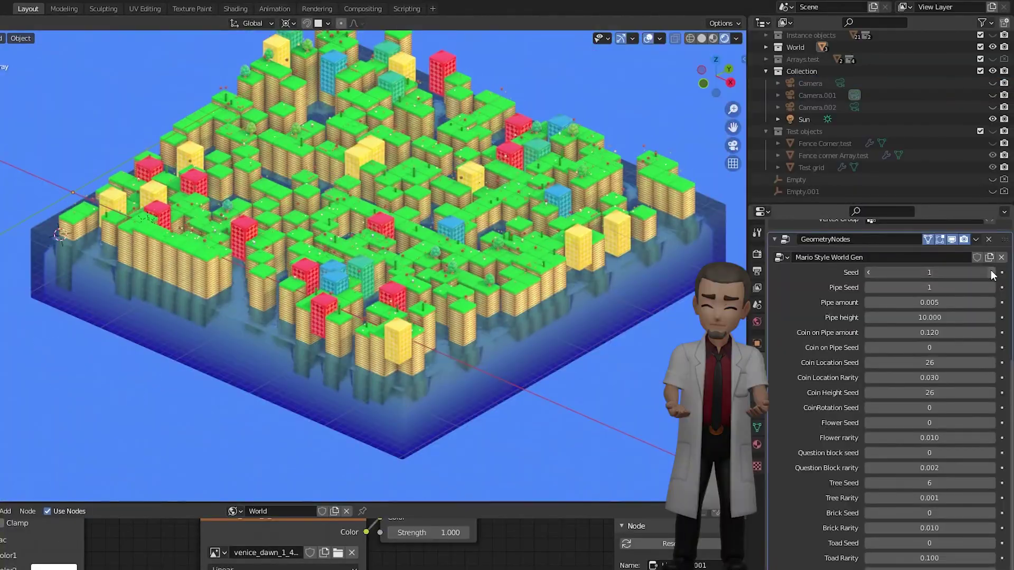
# - Set the Seed of the Mario Style World Gen geometry nodes modifier to 3
pyautogui.click(991, 273)
pyautogui.click(992, 273)
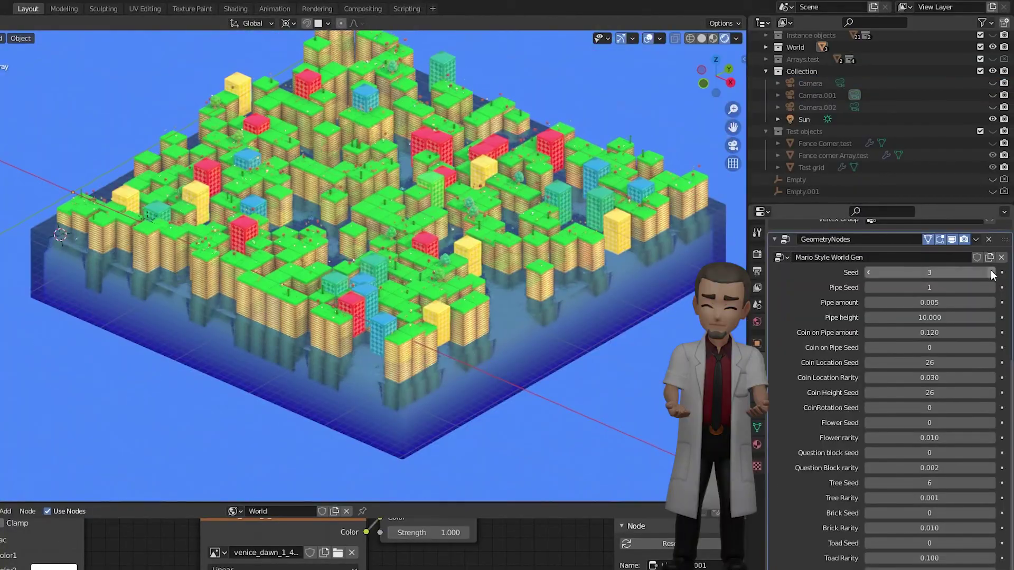